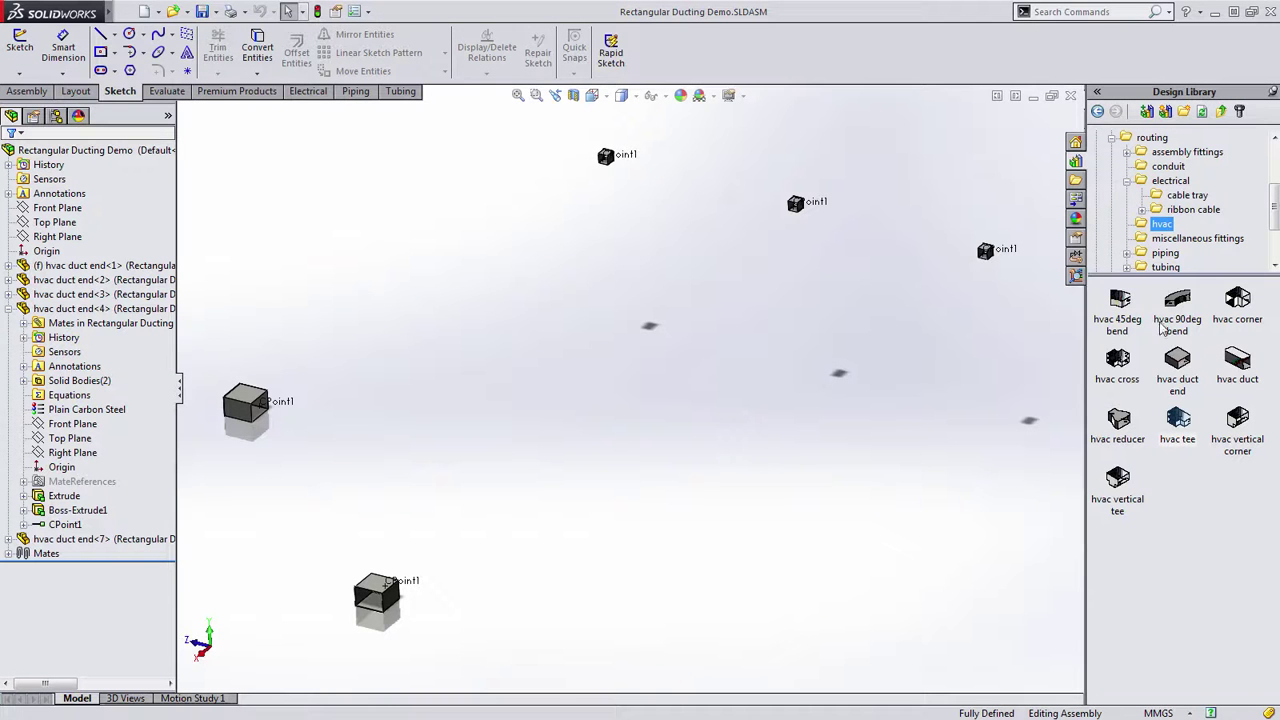
- Start an HVAC route from the connection point of the duct end at the far left, accepting the default route properties
right_click(267, 410)
left_click(312, 686)
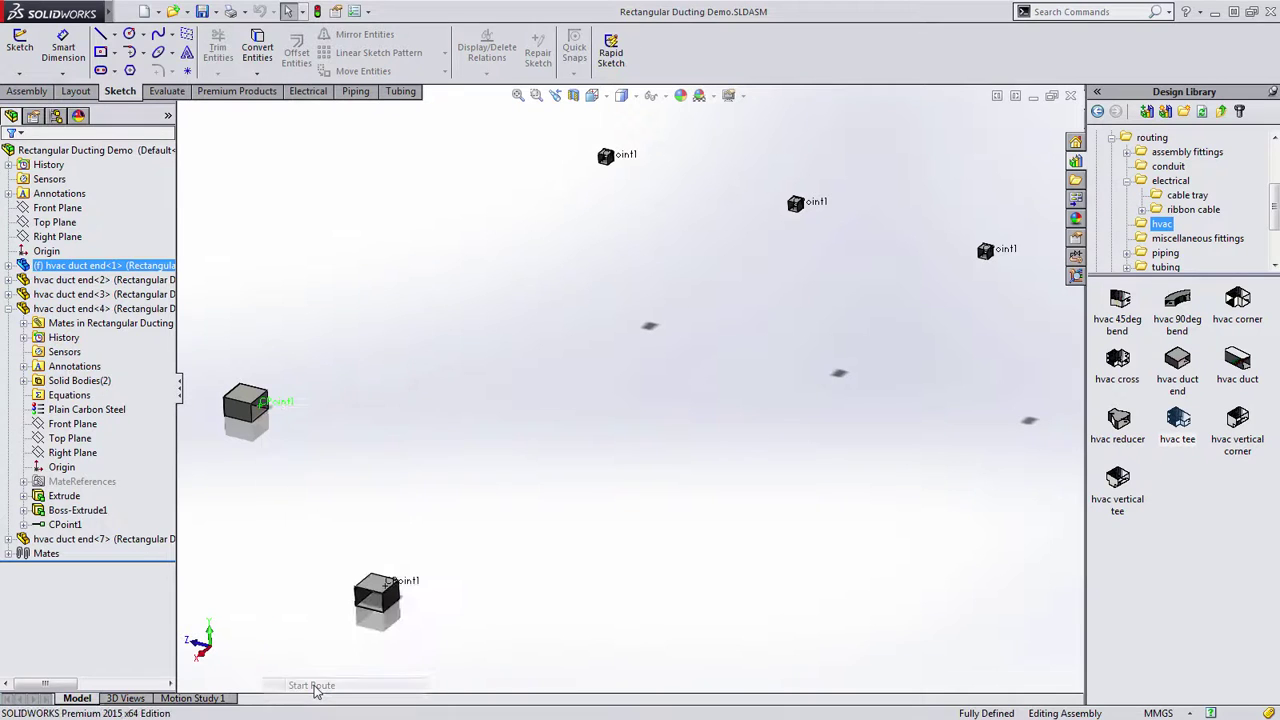
right_click(304, 507)
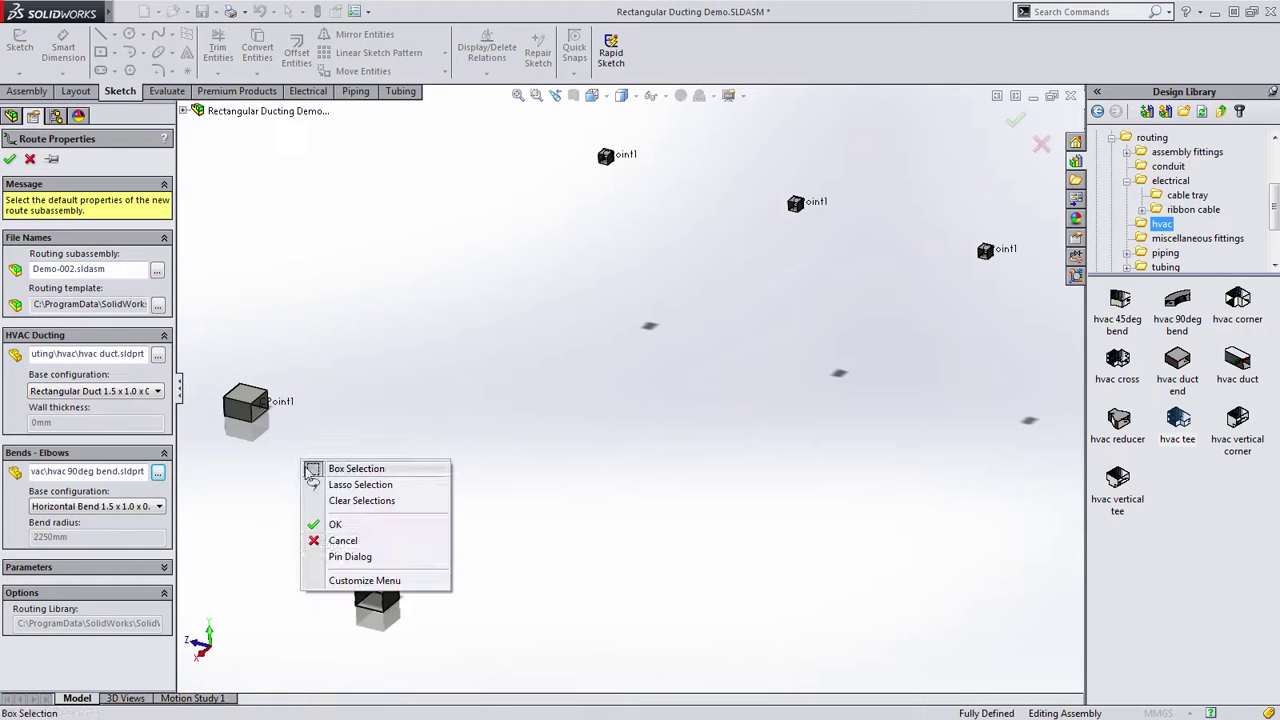
left_click(332, 526)
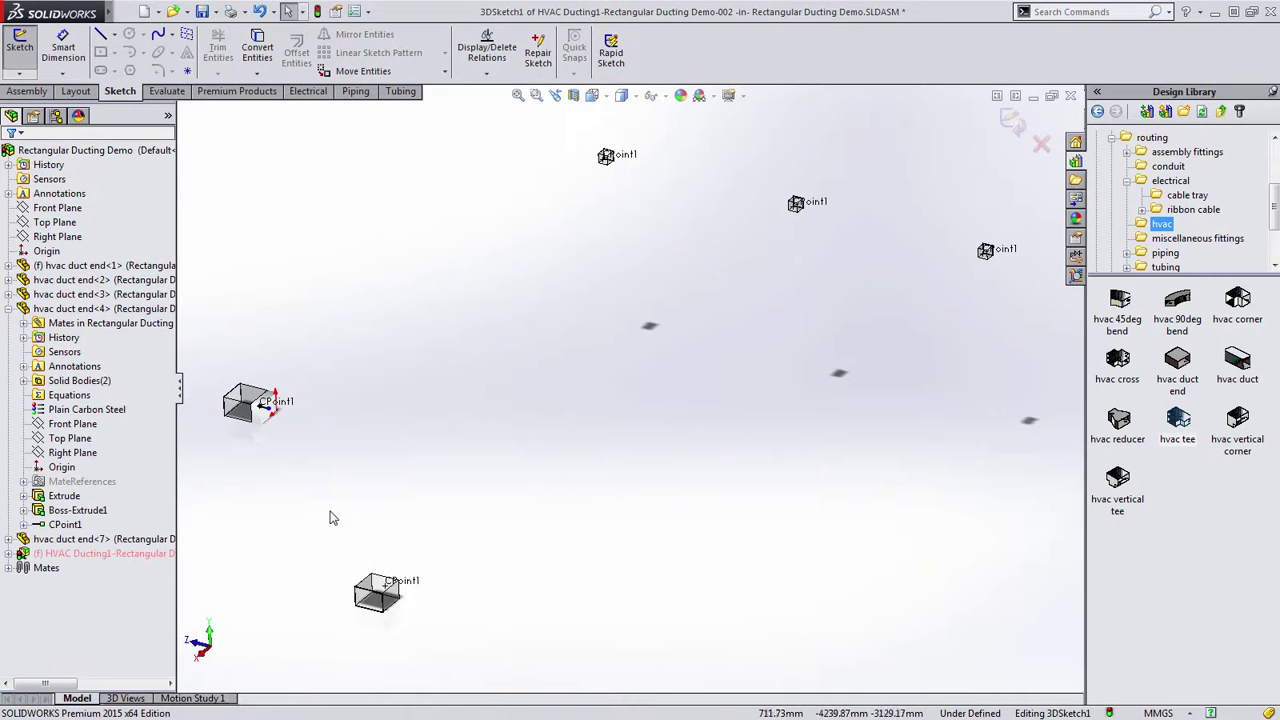
- Lengthen the route stub leaving the starting duct end to make a longer straight duct run
scroll(337, 463, "down", 3)
left_click(278, 326)
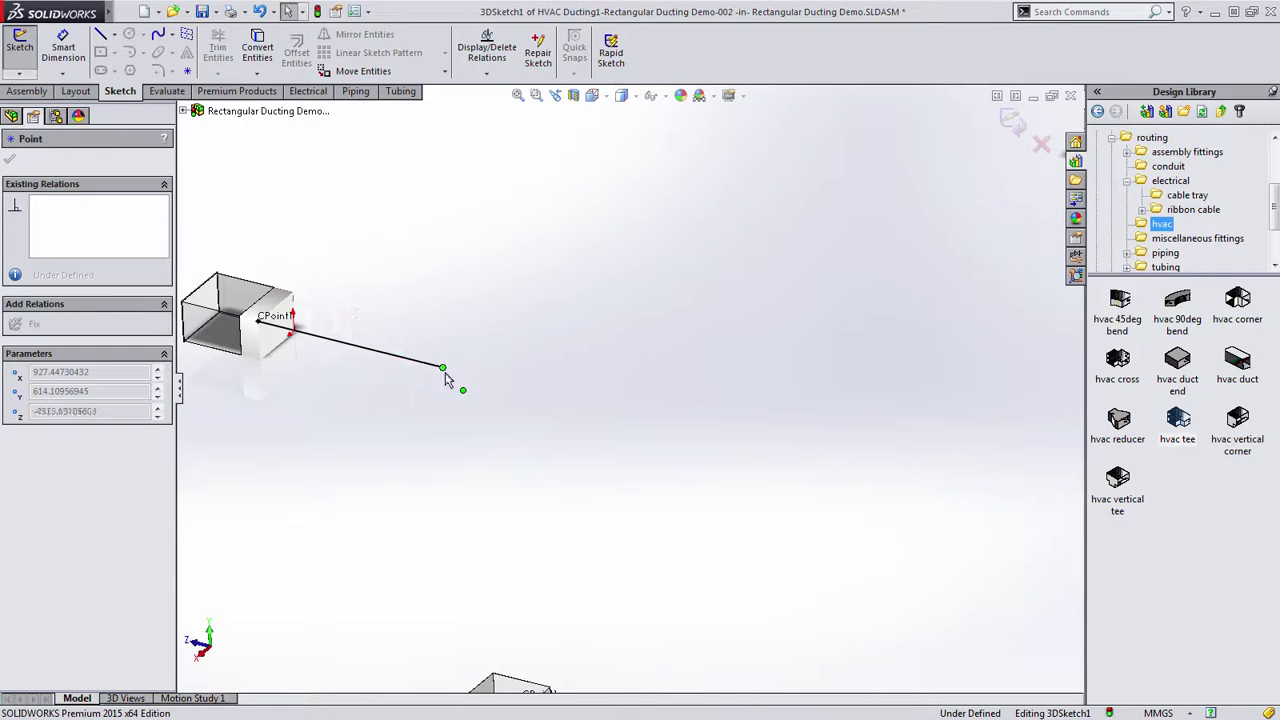
left_click(481, 376)
key("Escape")
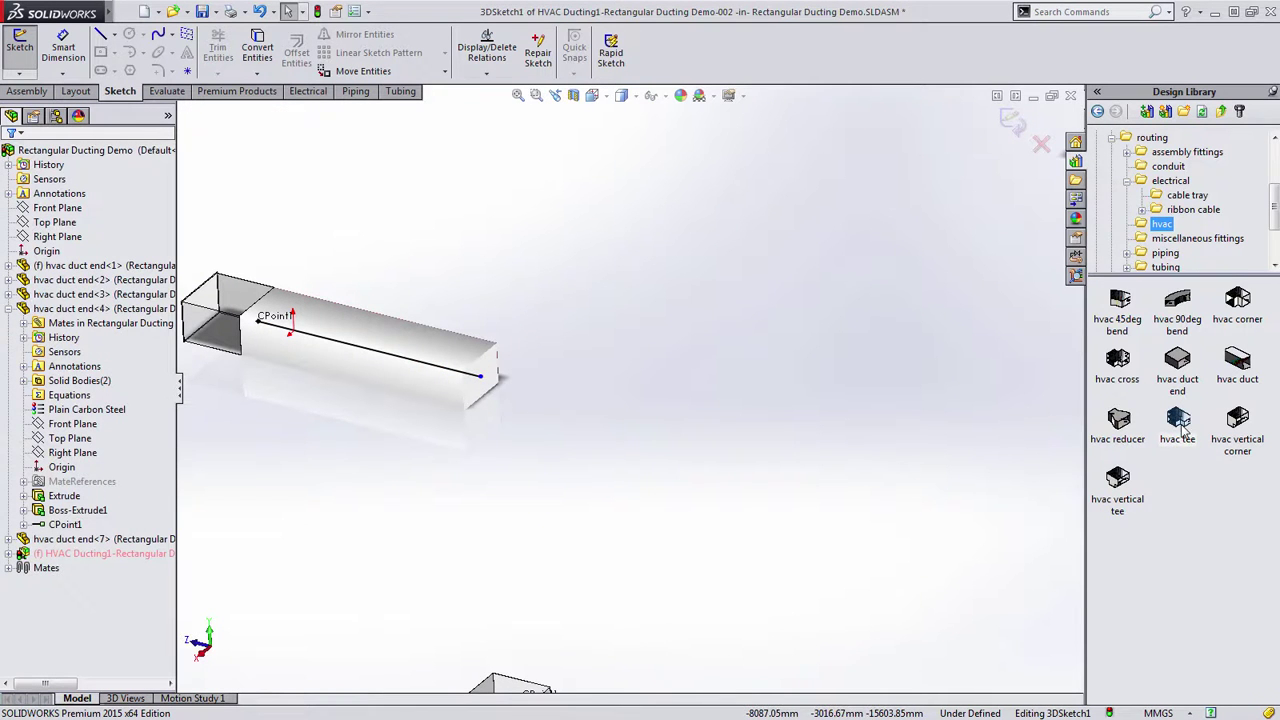
- Insert an HVAC tee at the free end of the straight duct run, using configuration Tee 1.5 x 1.0 x 1.5 x 1.0
left_click_drag(1183, 425, 481, 377)
left_click(985, 386)
left_click(1022, 465)
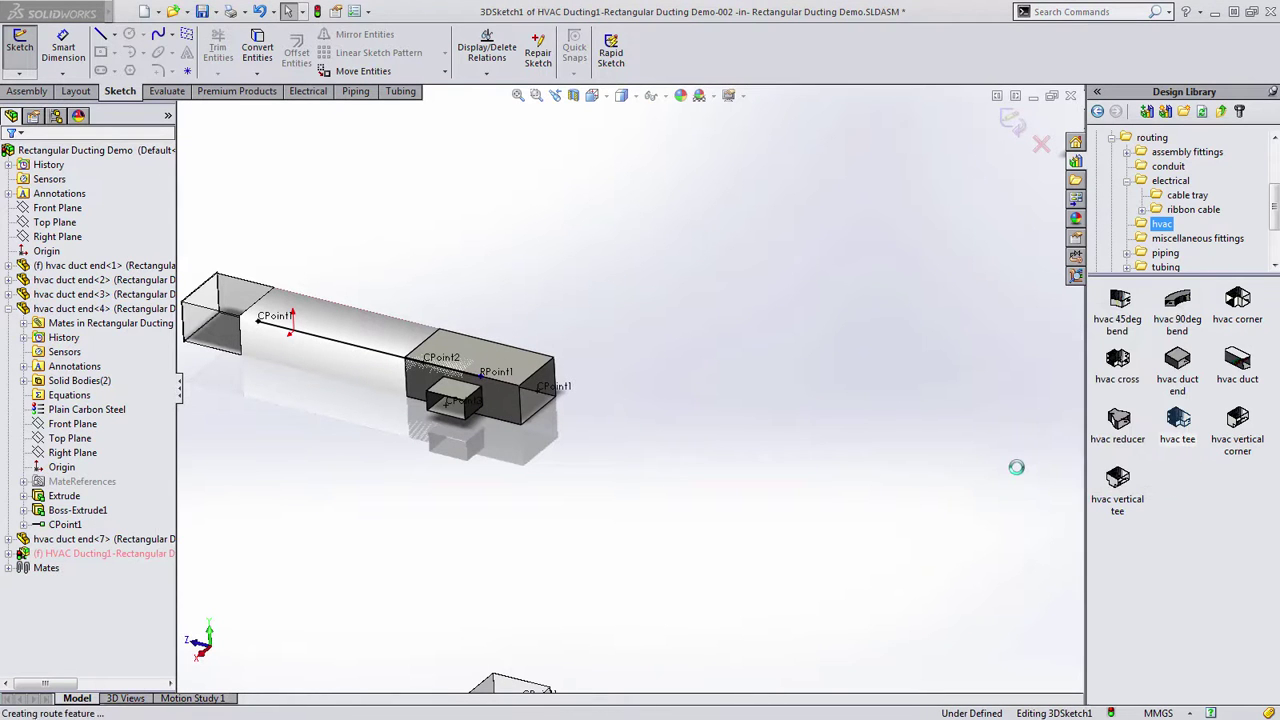
scroll(648, 516, "up", 2)
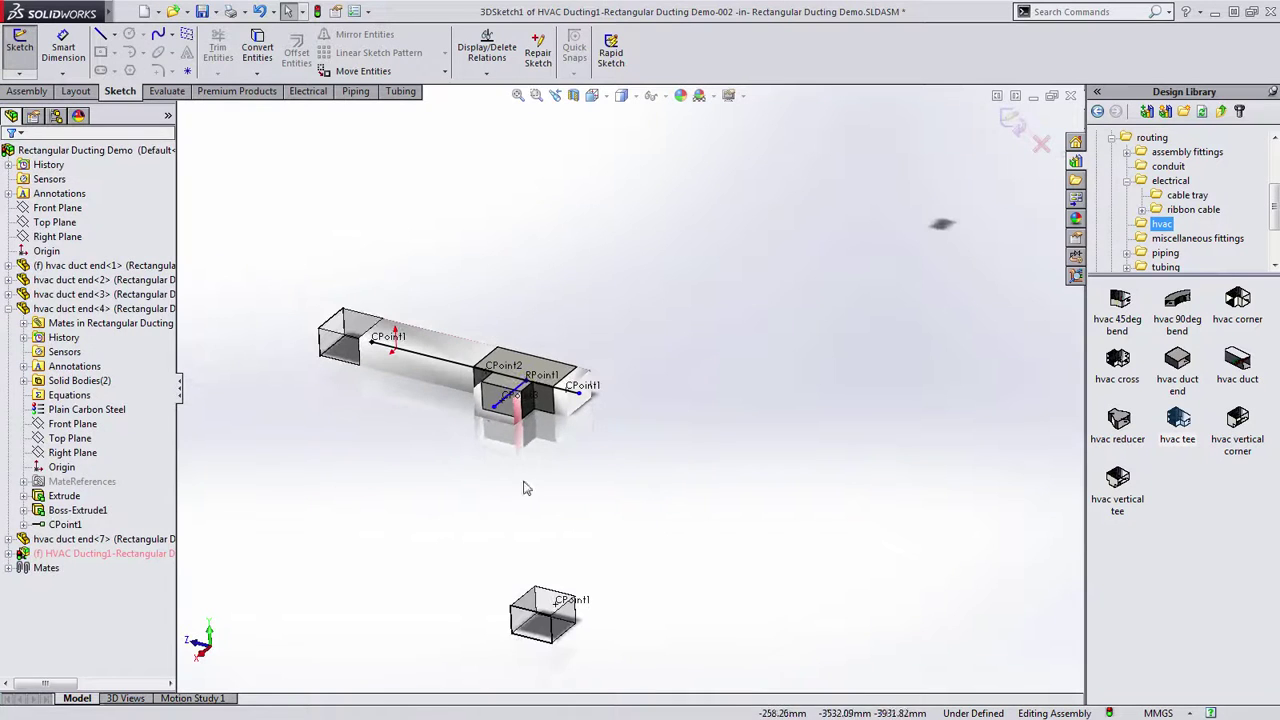
- Route the tee's side branch with an offset jog and connect it to the front duct end's connection point
mouse_move(496, 414)
left_mouse_down()
mouse_move(422, 484)
mouse_move(444, 467)
left_mouse_up()
key("s")
left_click(453, 524)
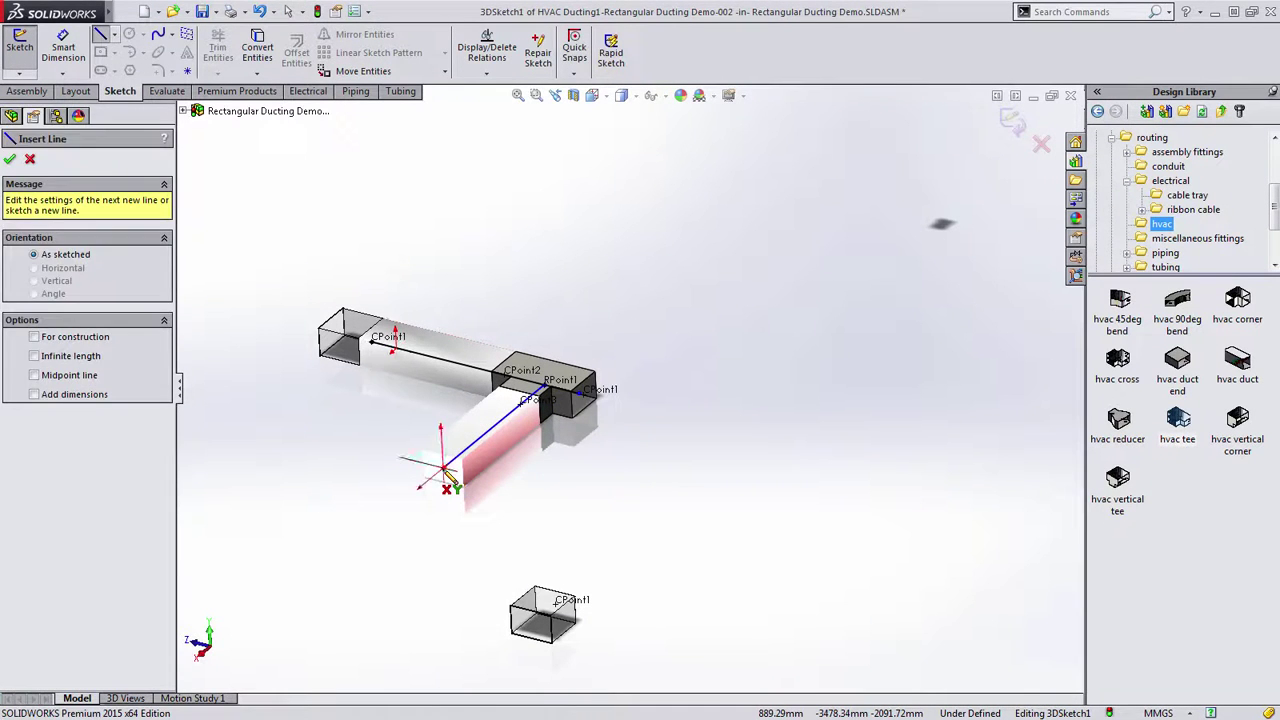
left_click(448, 477)
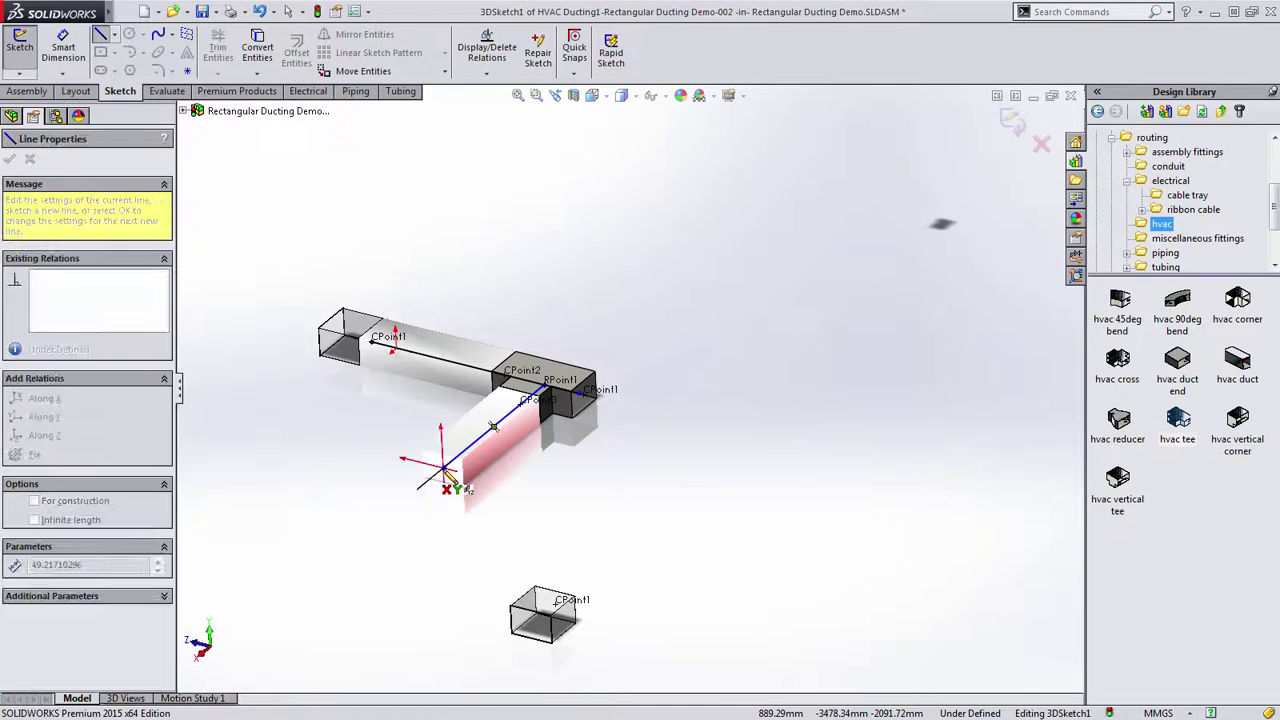
left_click(673, 524)
left_click(601, 592)
left_click_drag(597, 598, 556, 604)
- Extend the tee's straight outlet and continue its centreline up a vertical riser, along an upper horizontal run and into a short perpendicular turn
left_click_drag(580, 393, 692, 423)
left_click(683, 457)
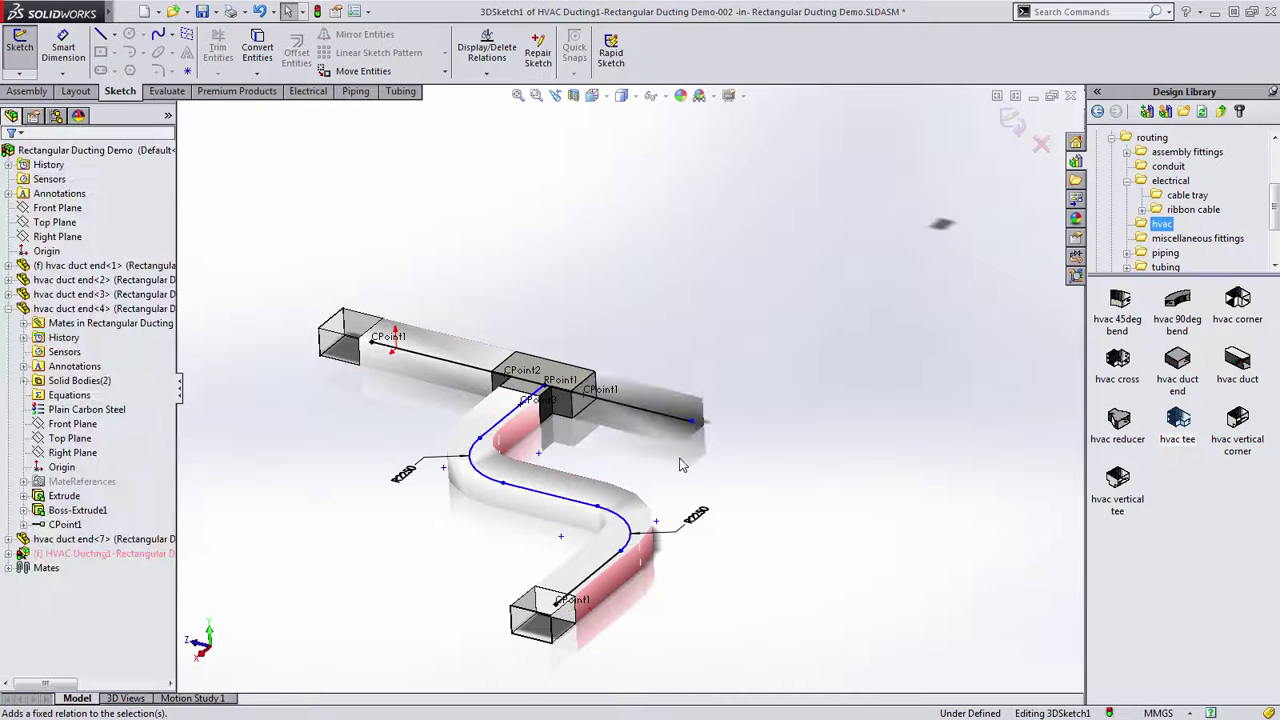
key("s")
left_click(691, 488)
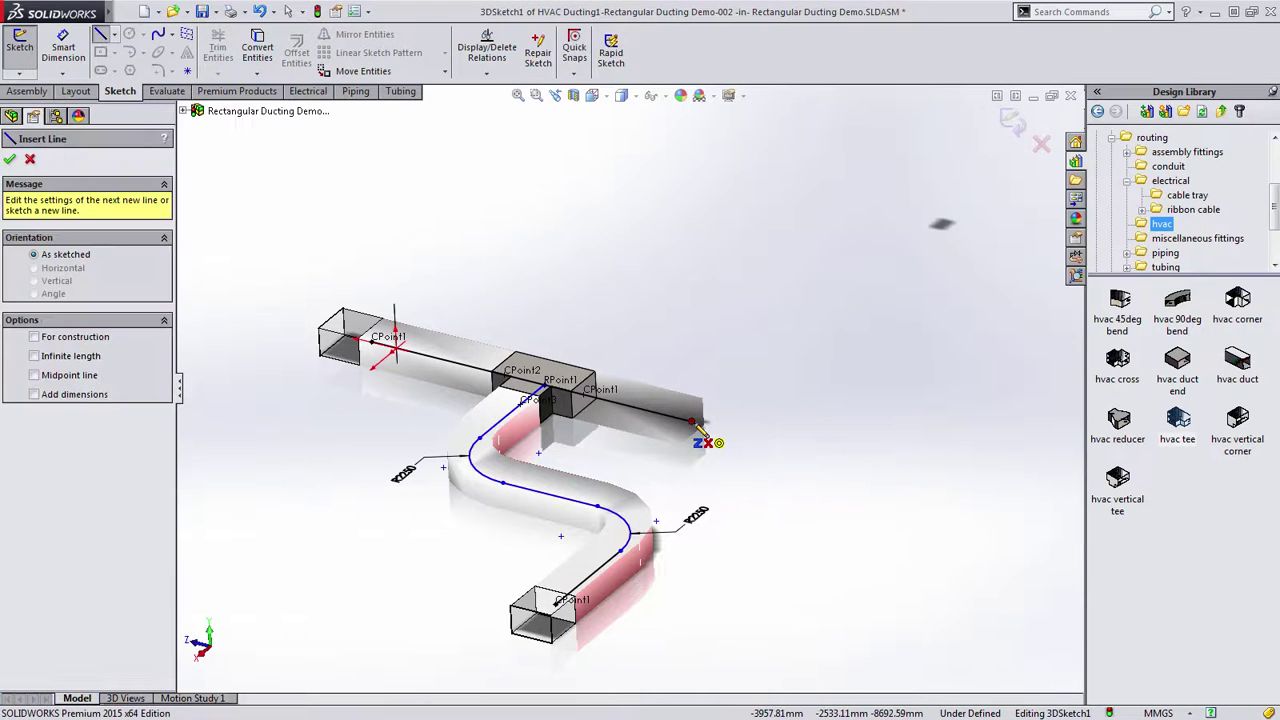
left_click(695, 424)
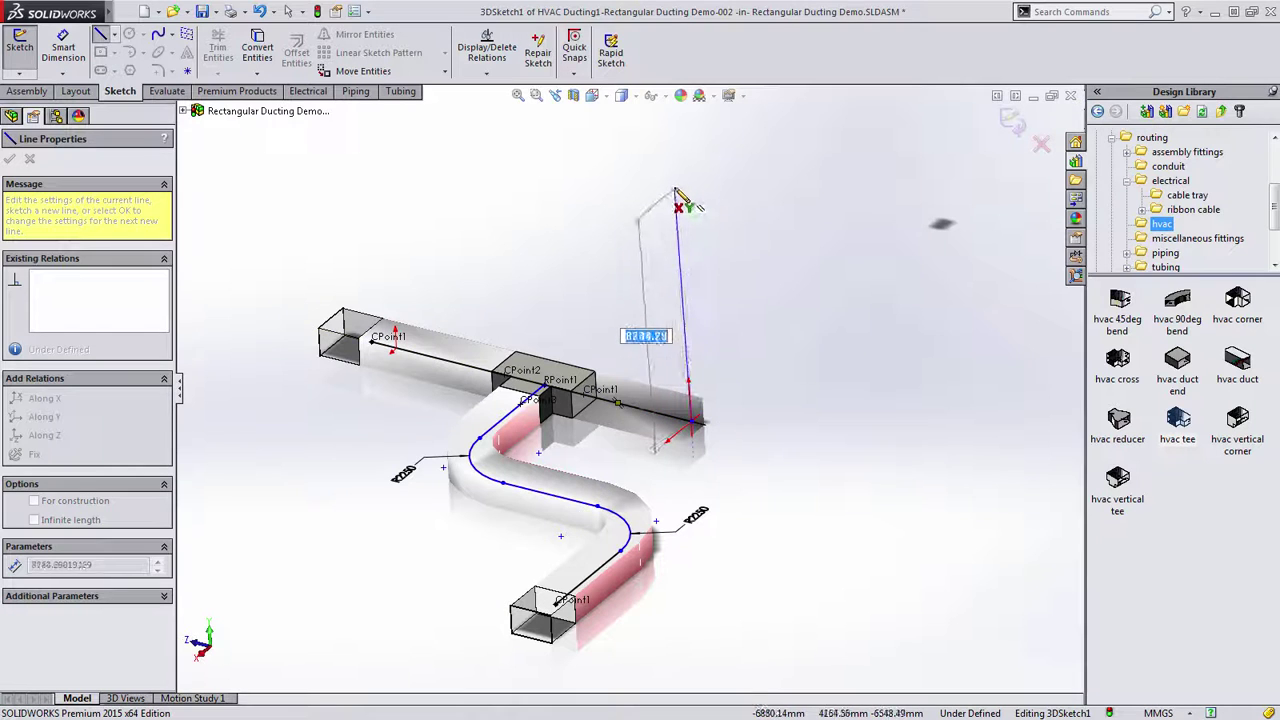
left_click(677, 153)
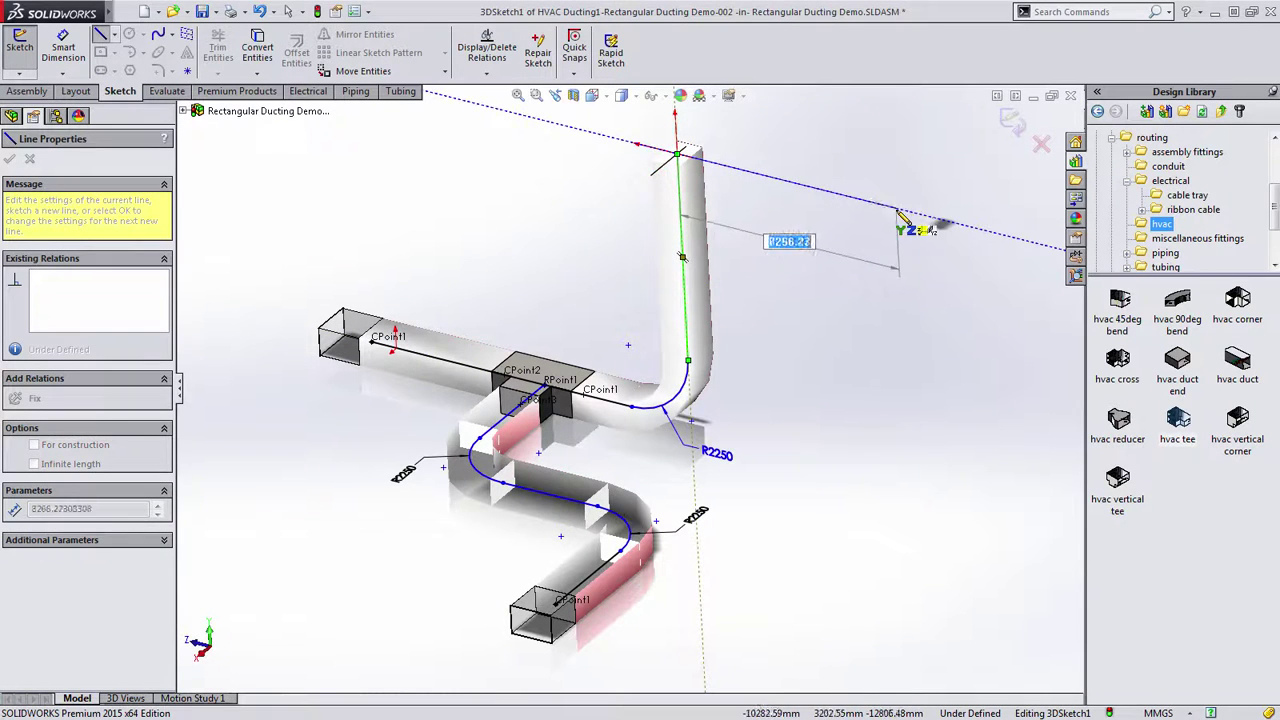
left_click(913, 216)
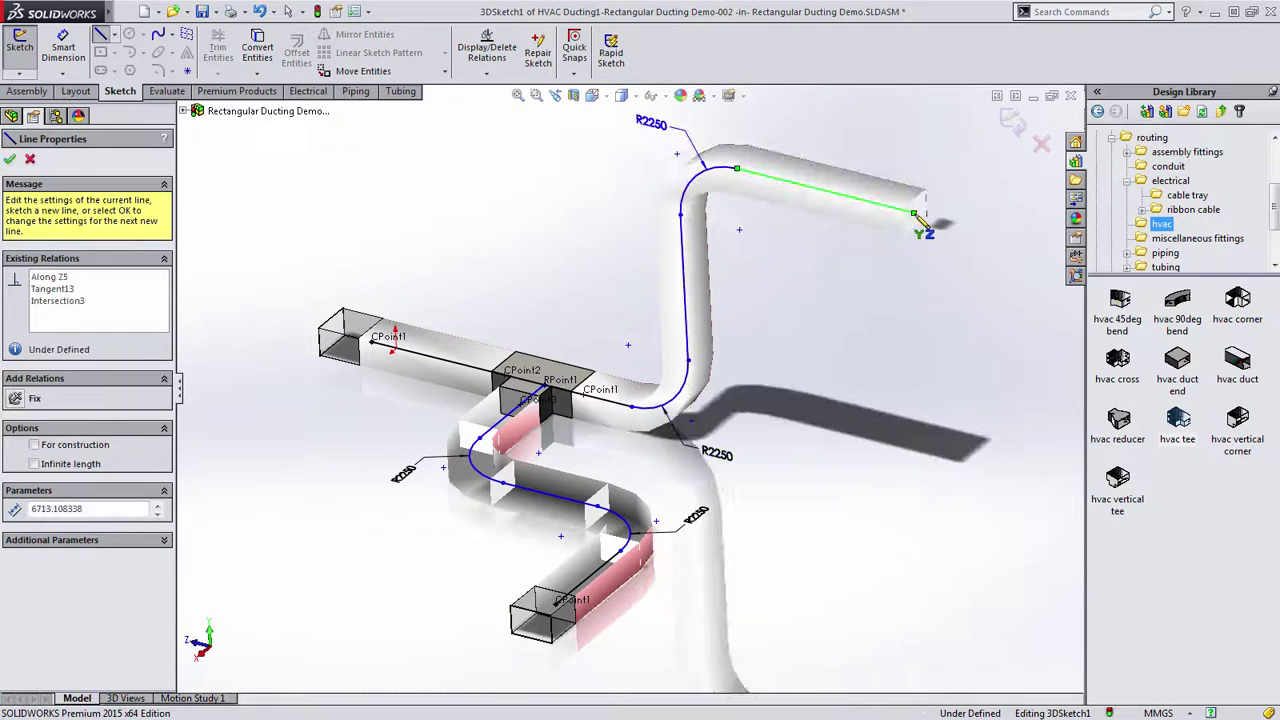
left_click(973, 164)
key("Escape")
- Lengthen the last segment of the upper duct run toward the remaining duct ends
middle_click_drag(949, 249, 453, 585, "ctrl")
scroll(476, 476, "down", 3)
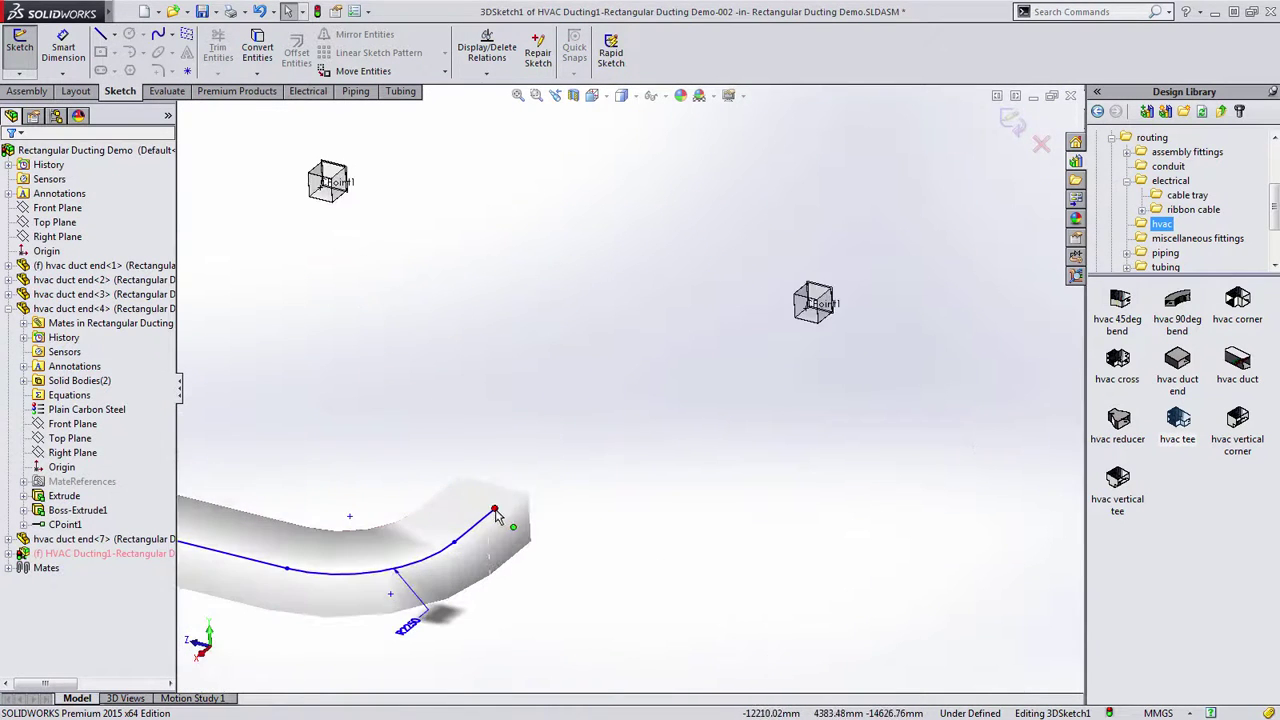
left_click_drag(496, 508, 538, 491)
left_click(718, 492)
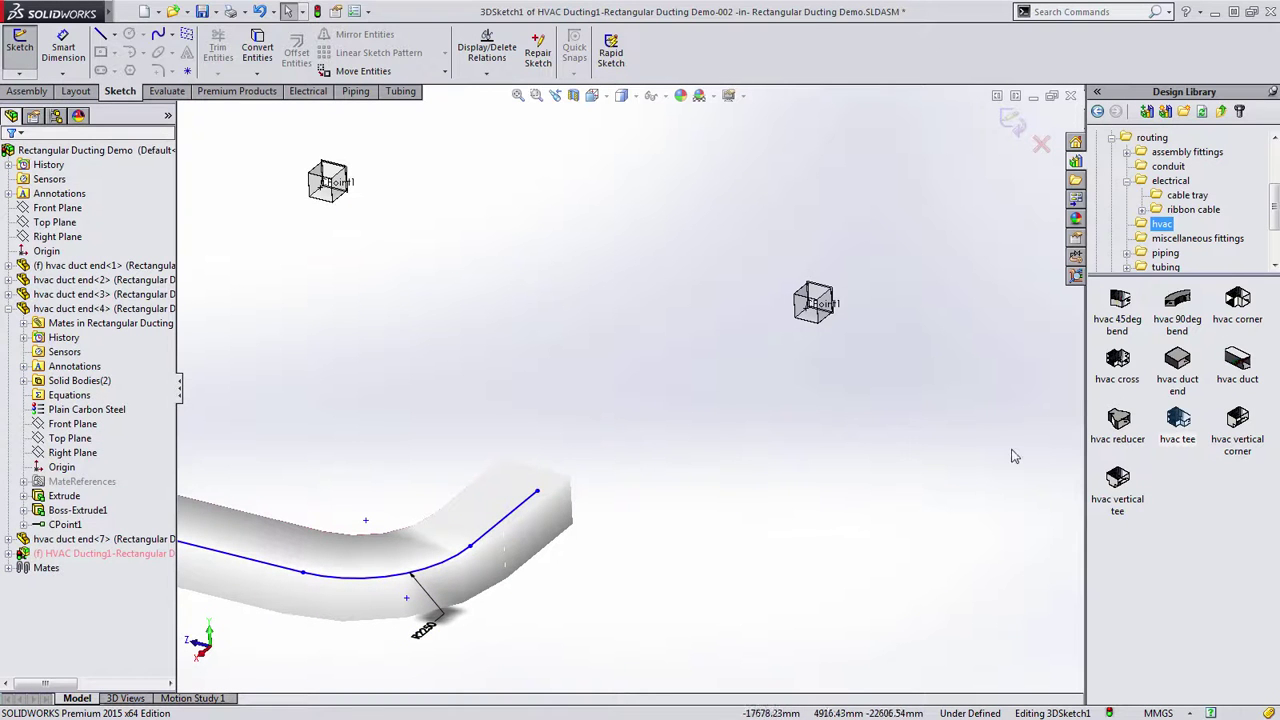
- Insert an HVAC cross at the end of the upper run, using configuration Cross 1.5 x 1.0 x 1.0 x 0.5
left_click_drag(1110, 370, 540, 490)
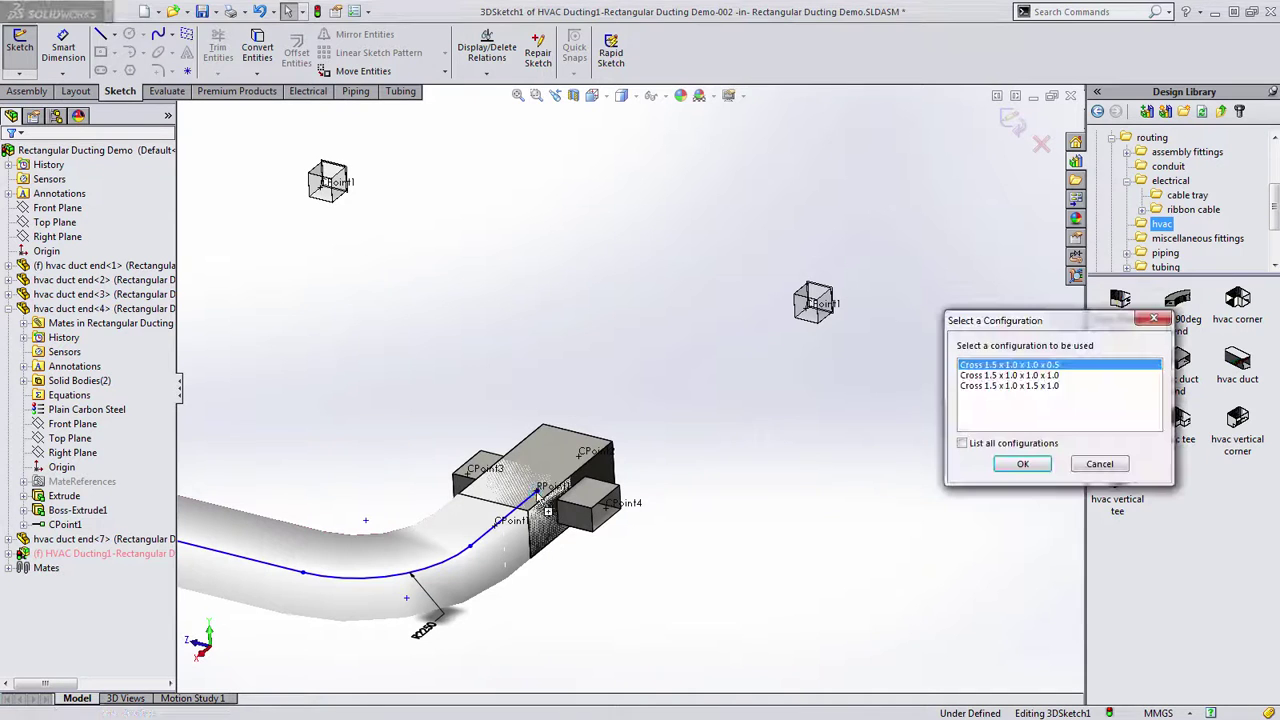
left_click(1023, 465)
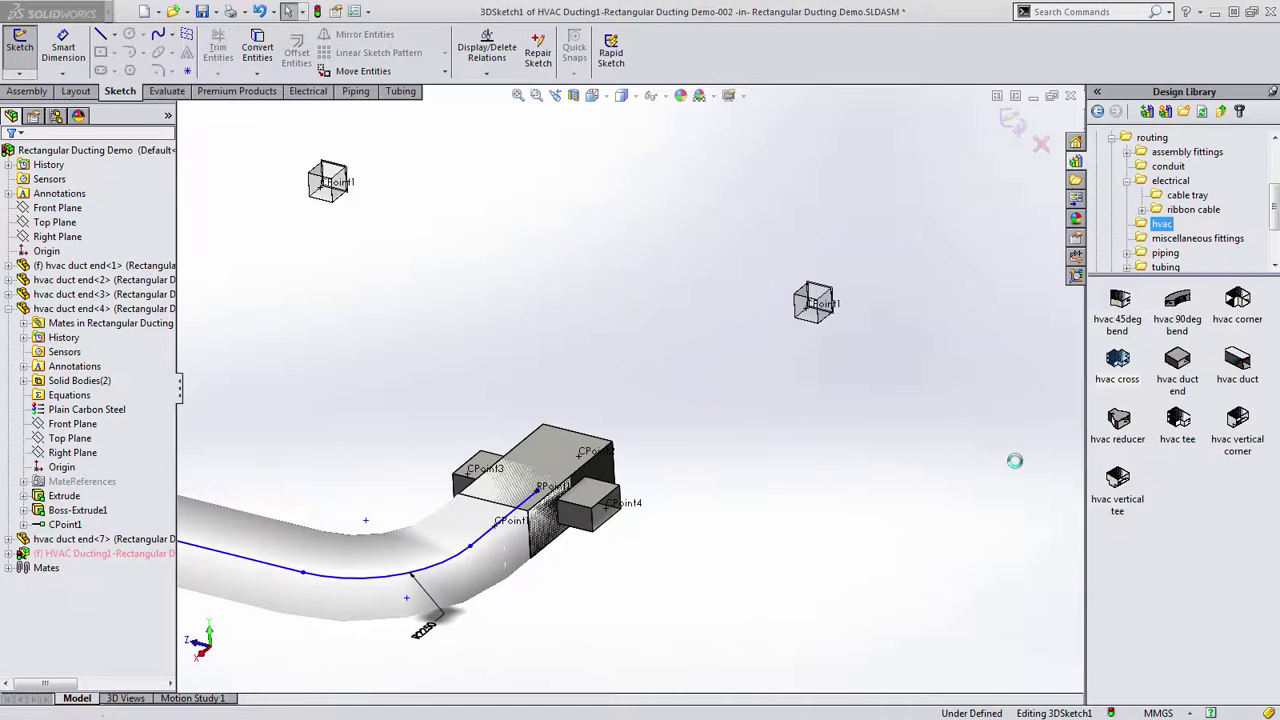
key("Escape")
- Extend the duct stubs from all three free outlets of the cross, making the two side branches longest
mouse_move(595, 452)
left_mouse_down()
mouse_move(640, 430)
mouse_move(660, 450)
left_mouse_up()
left_click_drag(630, 523, 877, 565)
left_click_drag(453, 467, 236, 403)
- Sketch a line about 3743 mm long from the cross's left branch end, turning the branch toward the unconnected duct ends
key("s")
left_click(290, 414)
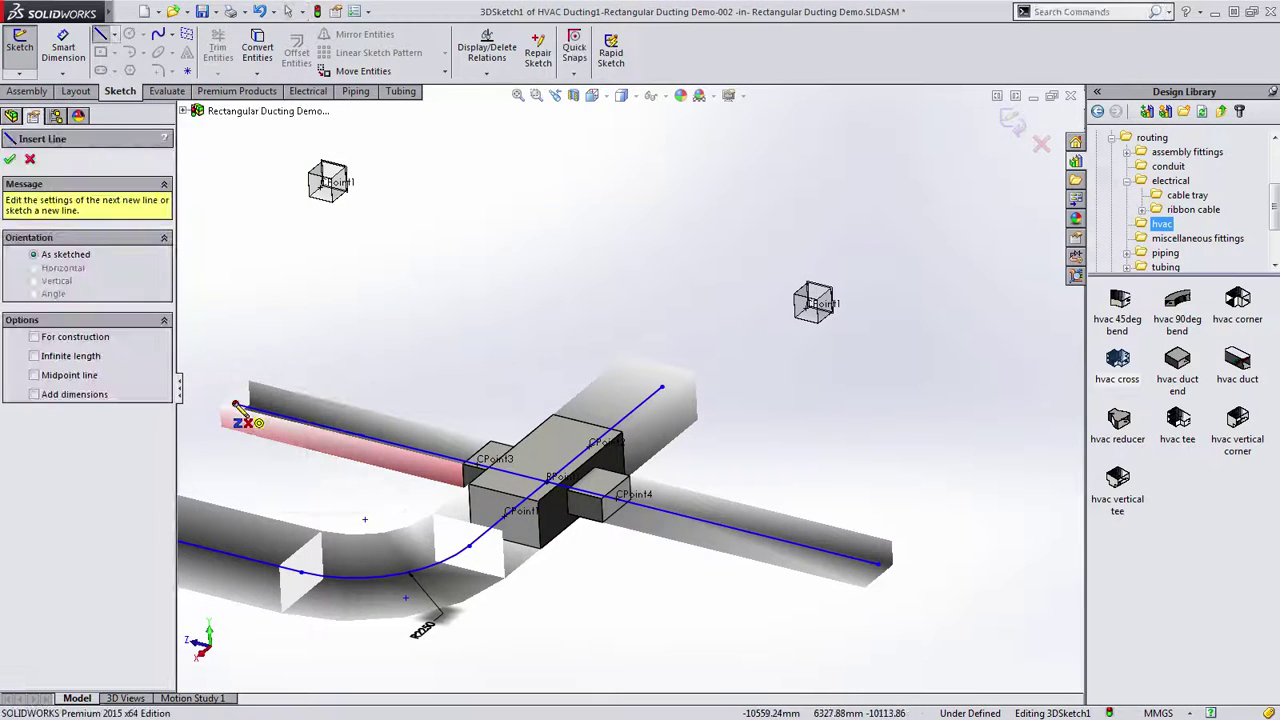
left_click(238, 405)
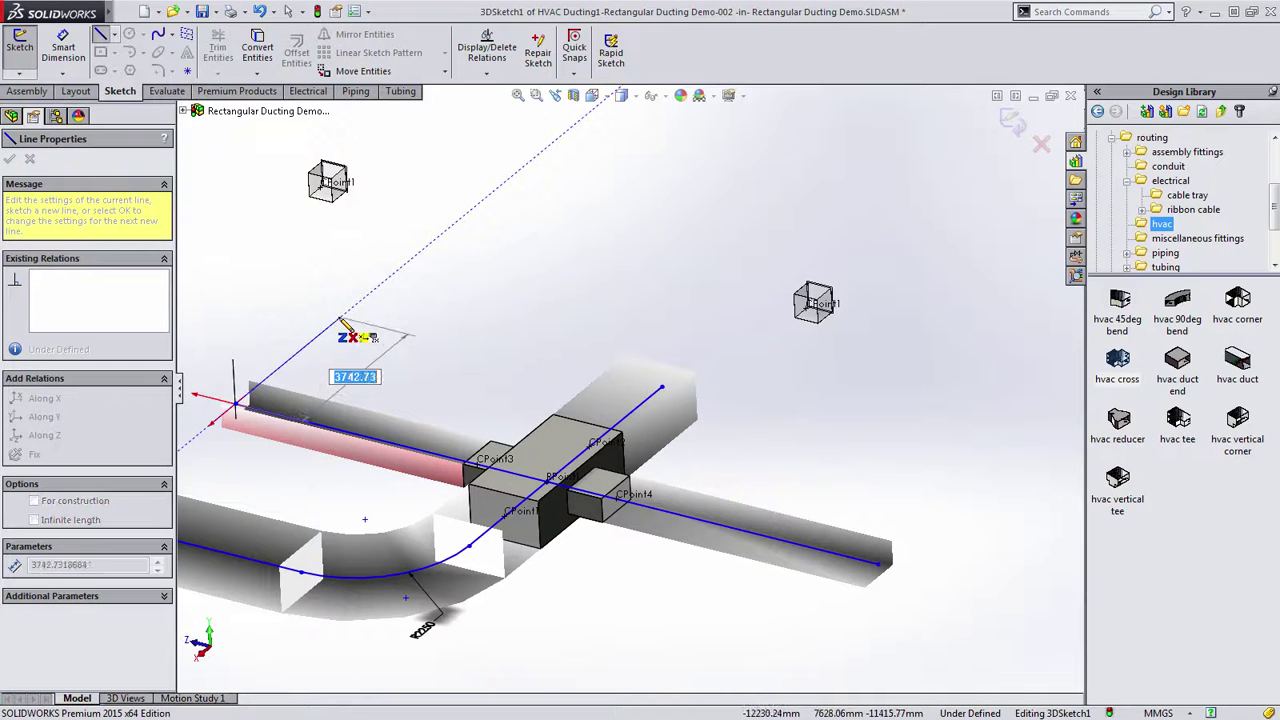
left_click(342, 317)
key("Escape")
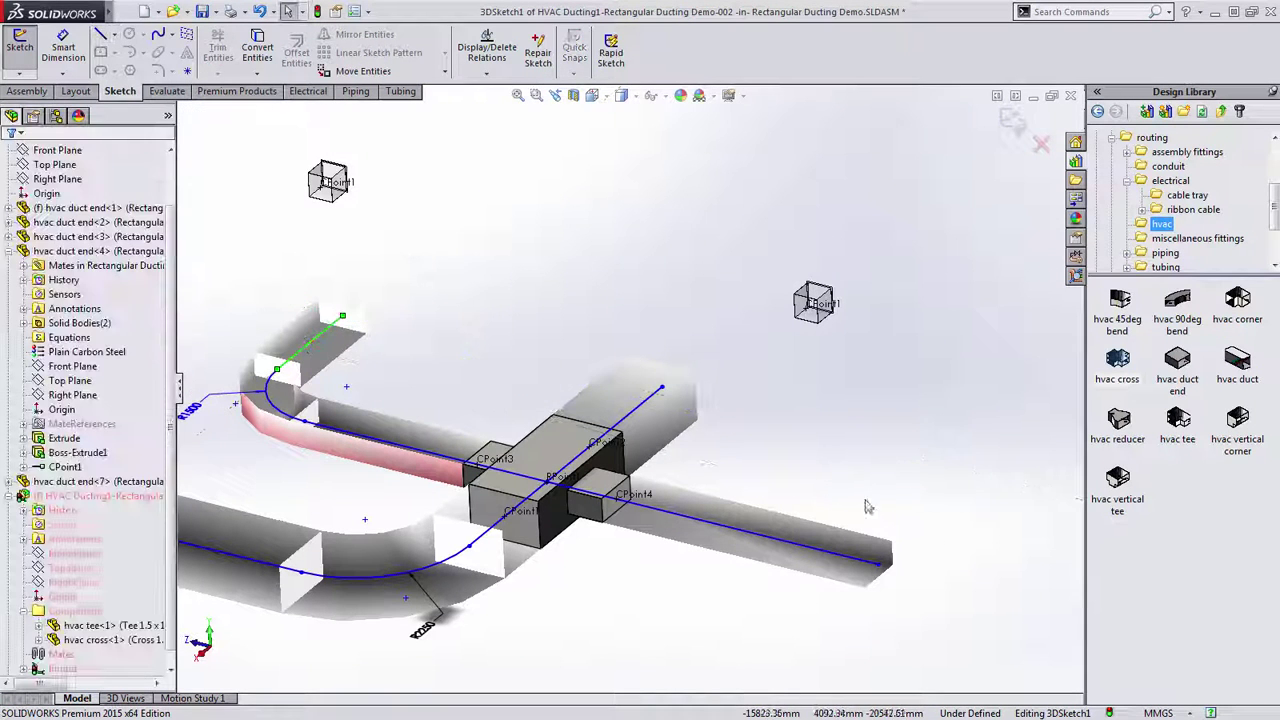
- Sketch a matching line from the cross's right branch end, parallel to the main run and heading toward the duct ends
key("s")
left_click(891, 551)
left_click(880, 566)
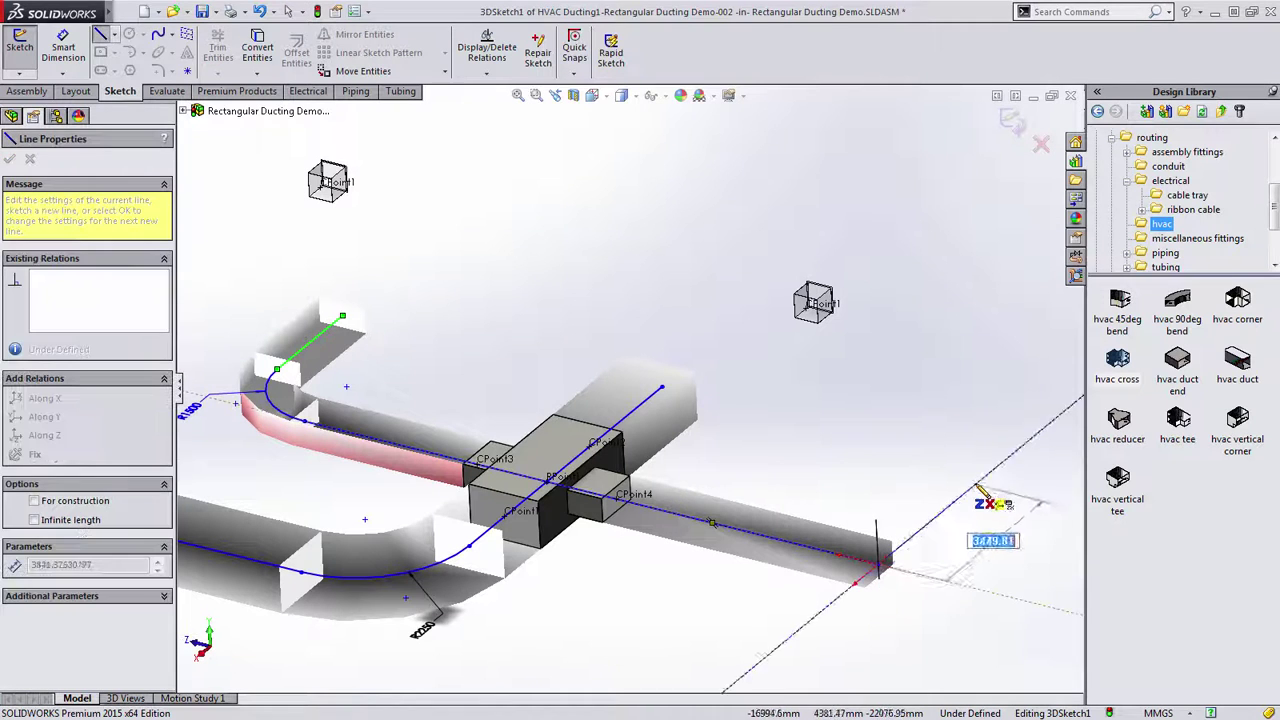
left_click(1021, 449)
key("Escape")
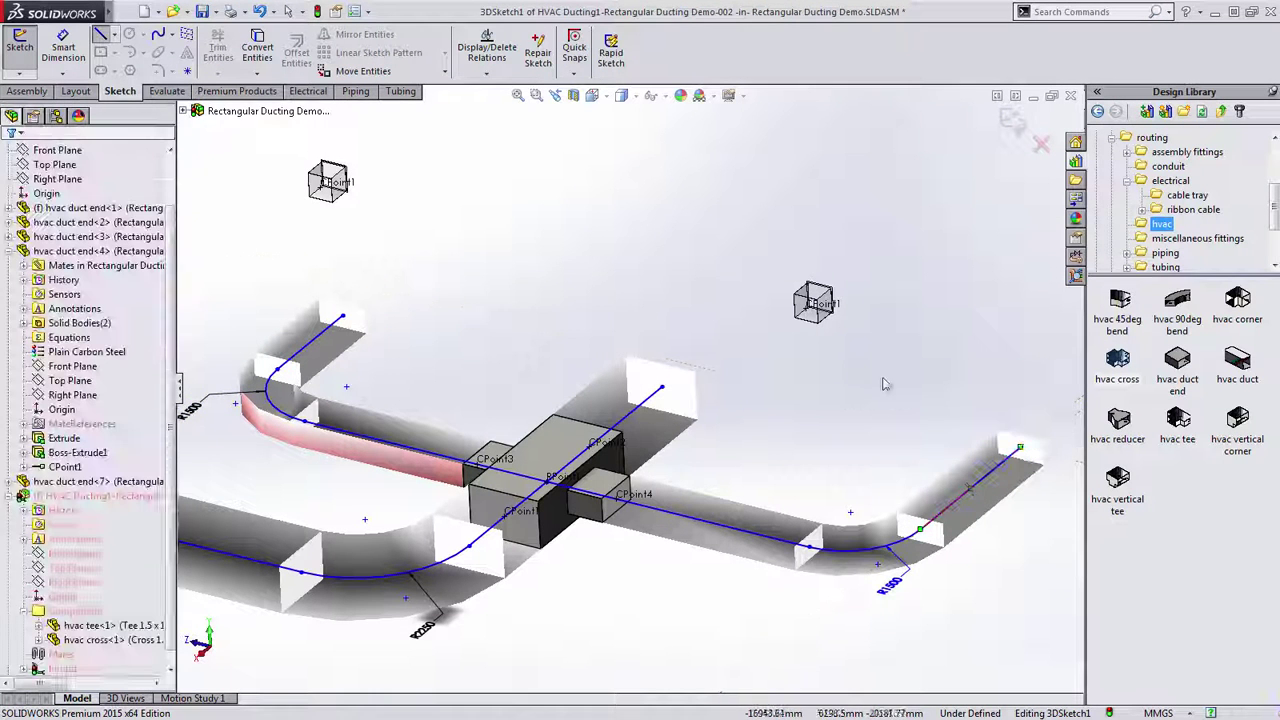
- Insert Reducer 1.0x0.5 to 0.5x0.5 fittings at the ends of both side branches
left_click_drag(1120, 422, 1025, 455)
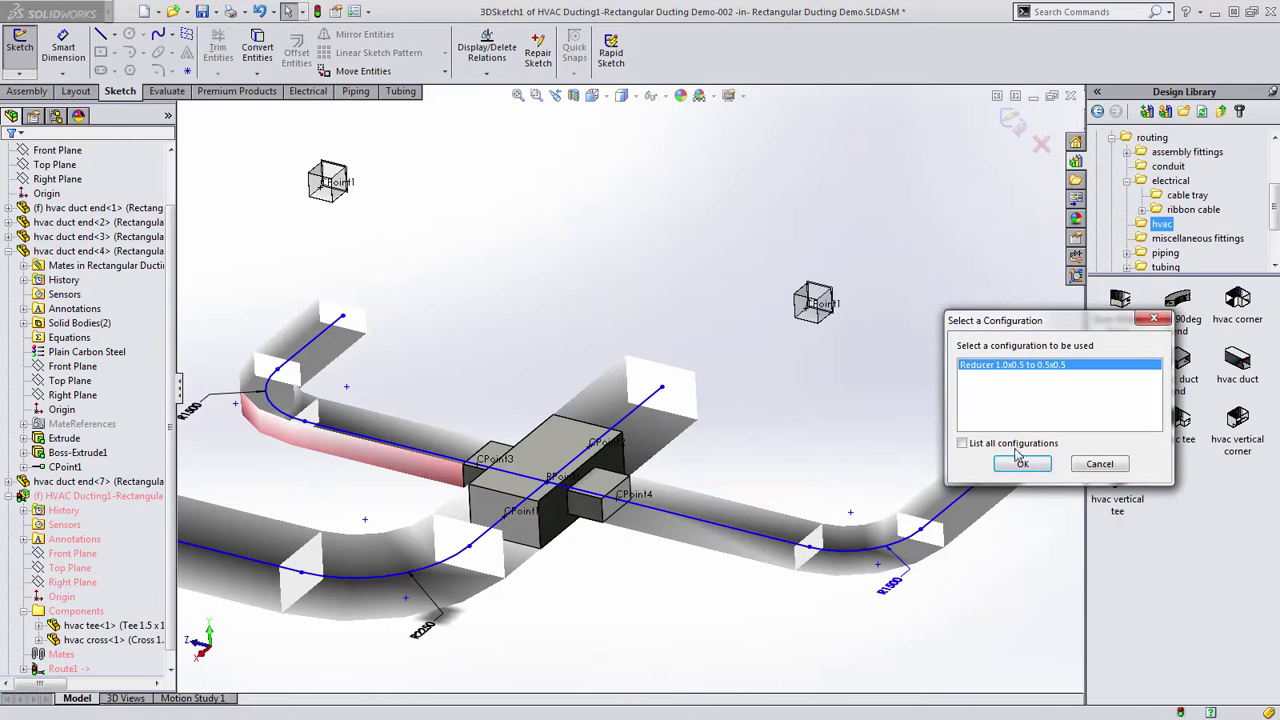
left_click(1019, 462)
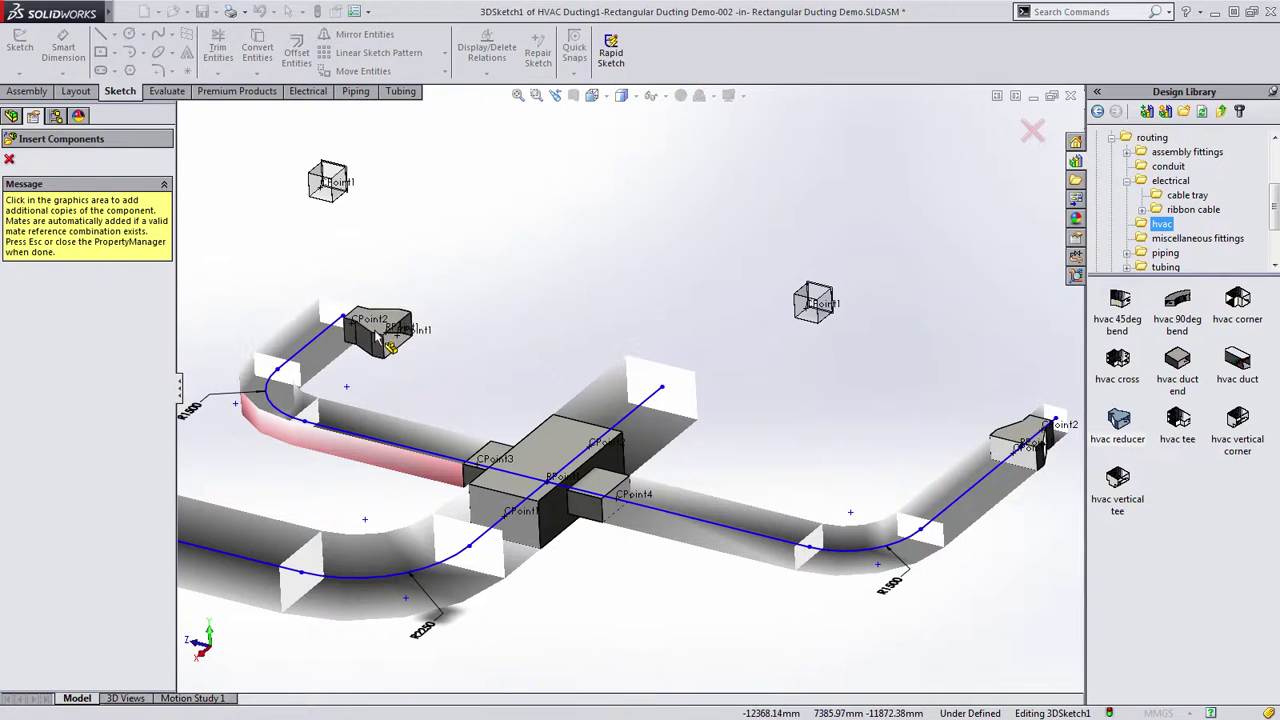
left_click(343, 316)
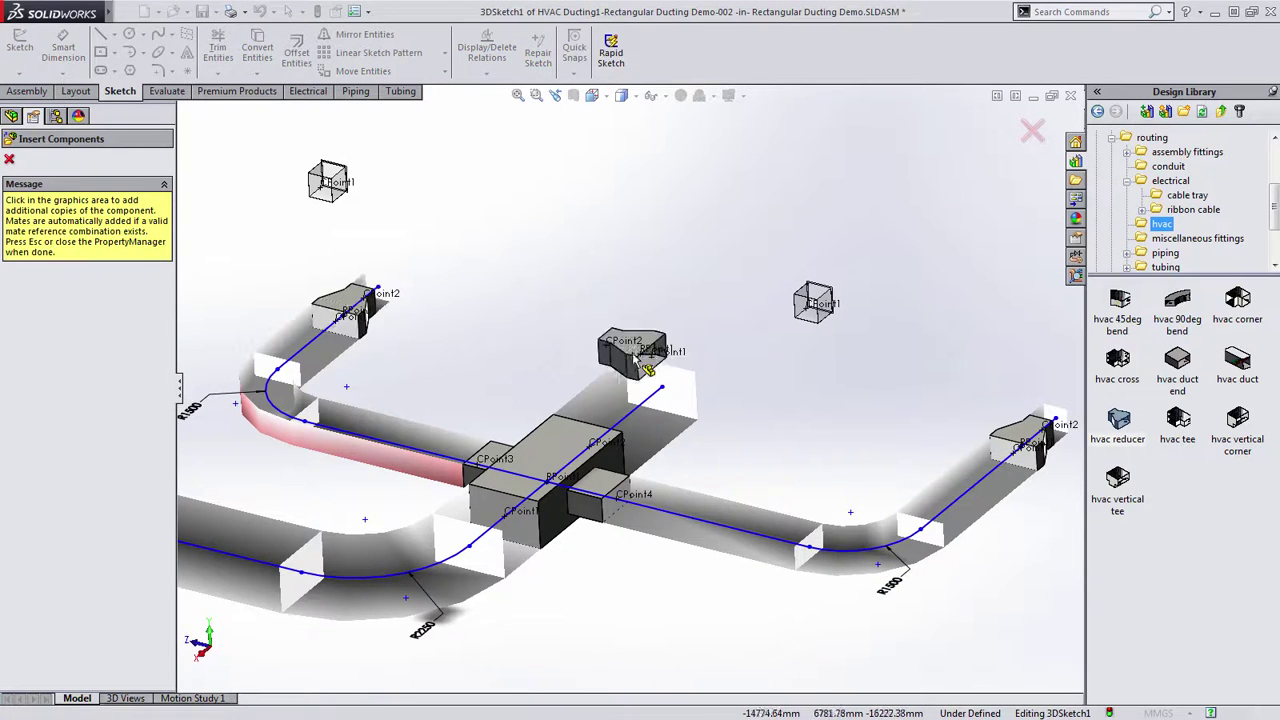
- Add a reducer to the middle run's end with configuration Reducer 1.5x1.0 to 0.5x0.5, and finish inserting reducers
left_click(665, 395)
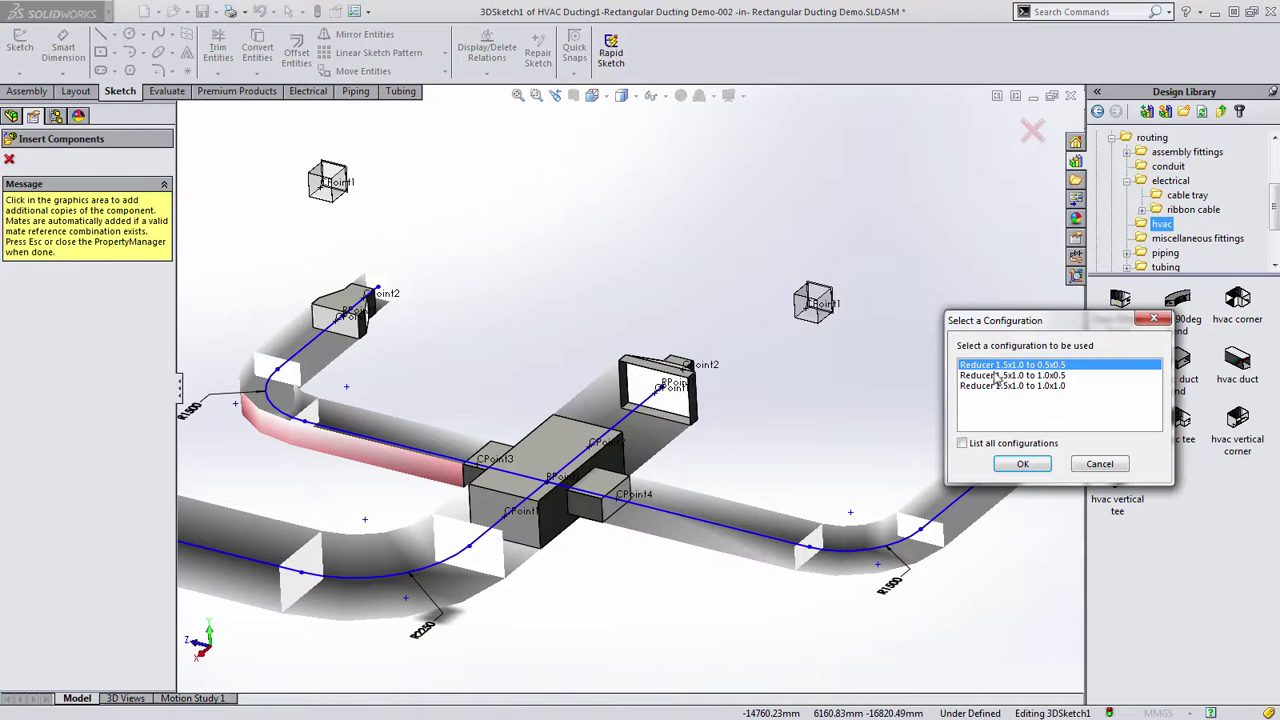
left_click(1029, 466)
key("Escape")
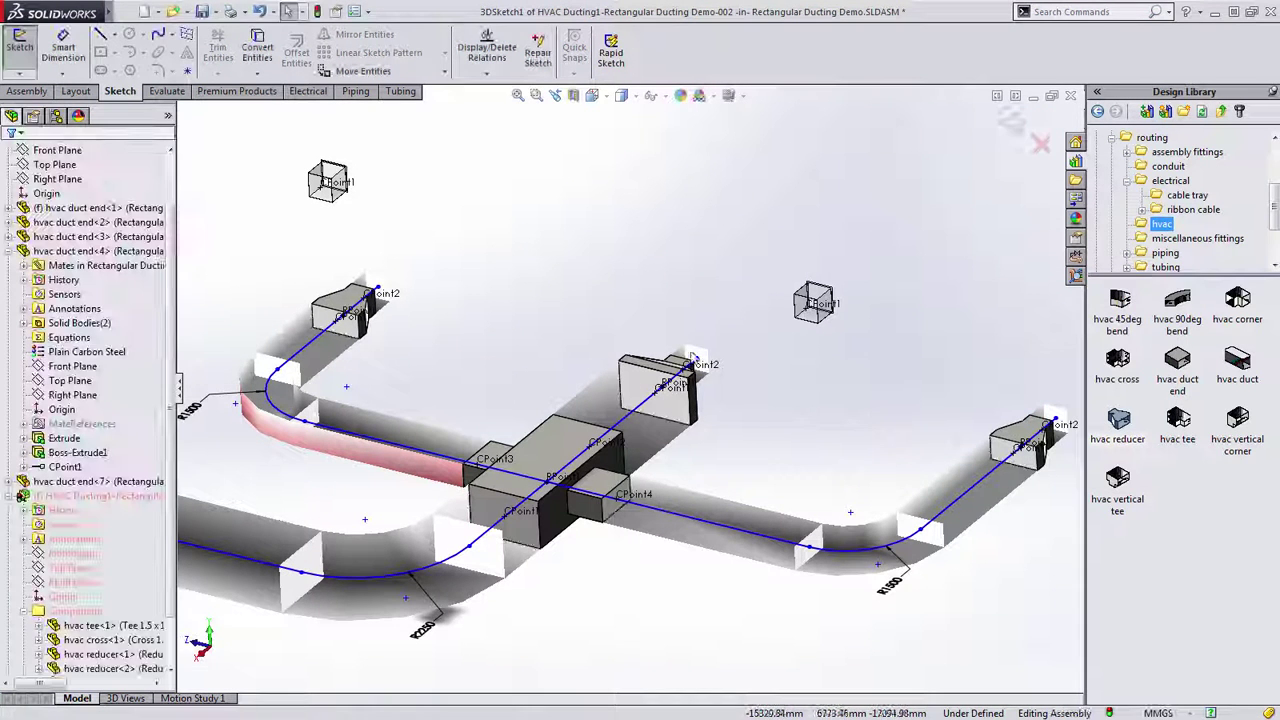
- Connect the outlets of the three reducers to the connection points of their matching duct ends
left_click(696, 358)
left_click_drag(697, 357, 805, 308)
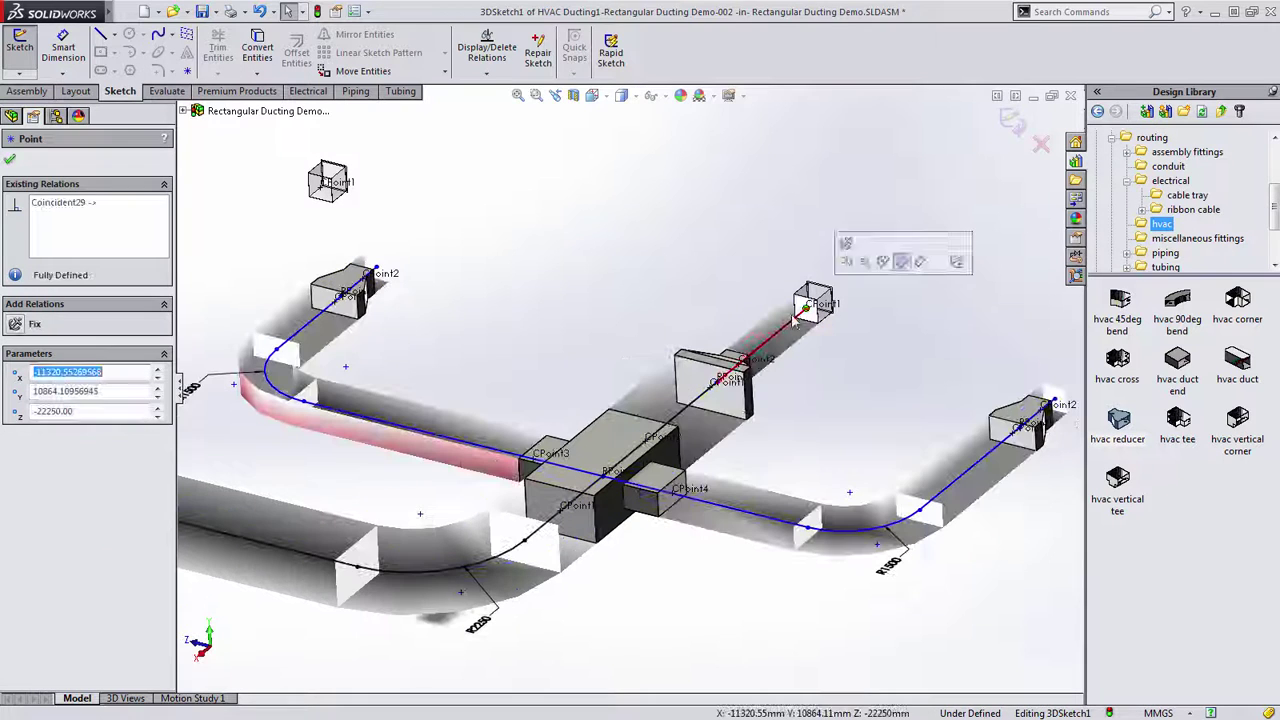
left_click_drag(376, 271, 324, 188)
middle_click_drag(868, 392, 512, 397, "ctrl")
mouse_move(688, 403)
left_mouse_down()
mouse_move(884, 432)
mouse_move(931, 424)
left_mouse_up()
left_click(851, 362)
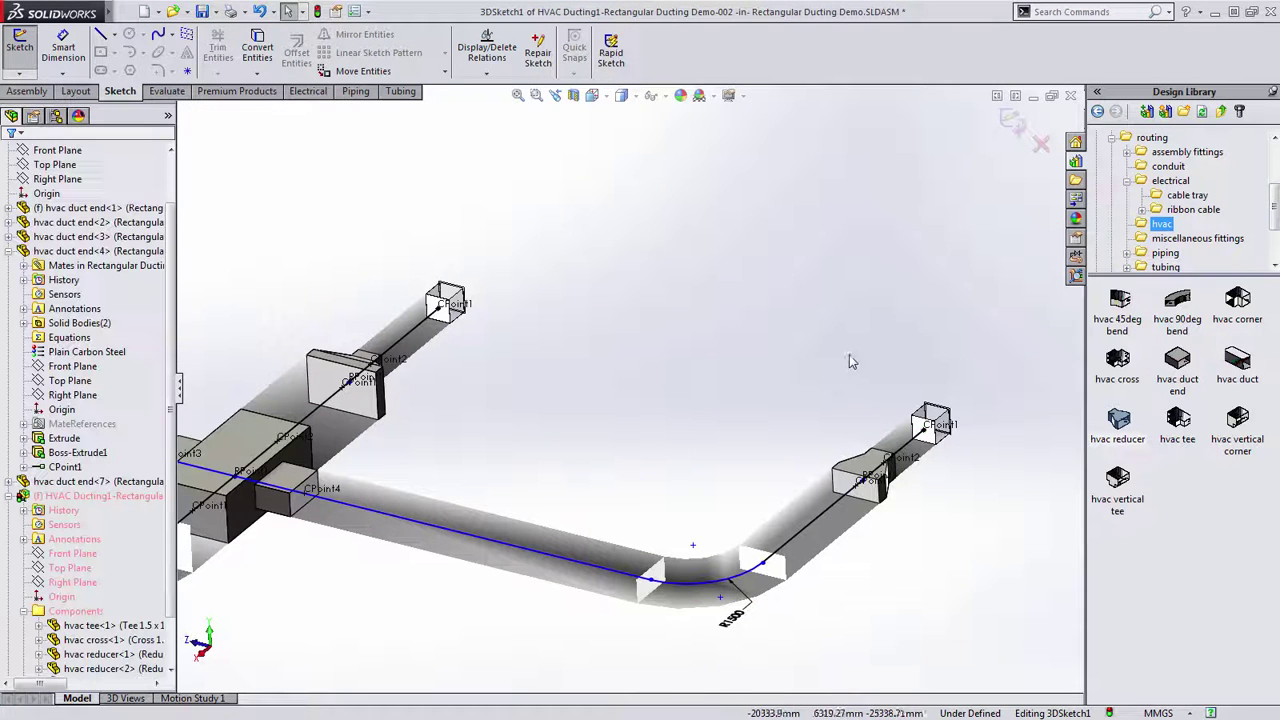
- Finish editing the route sketch and subassembly, and hide the connection and routing point labels on the ductwork
left_click(1011, 119)
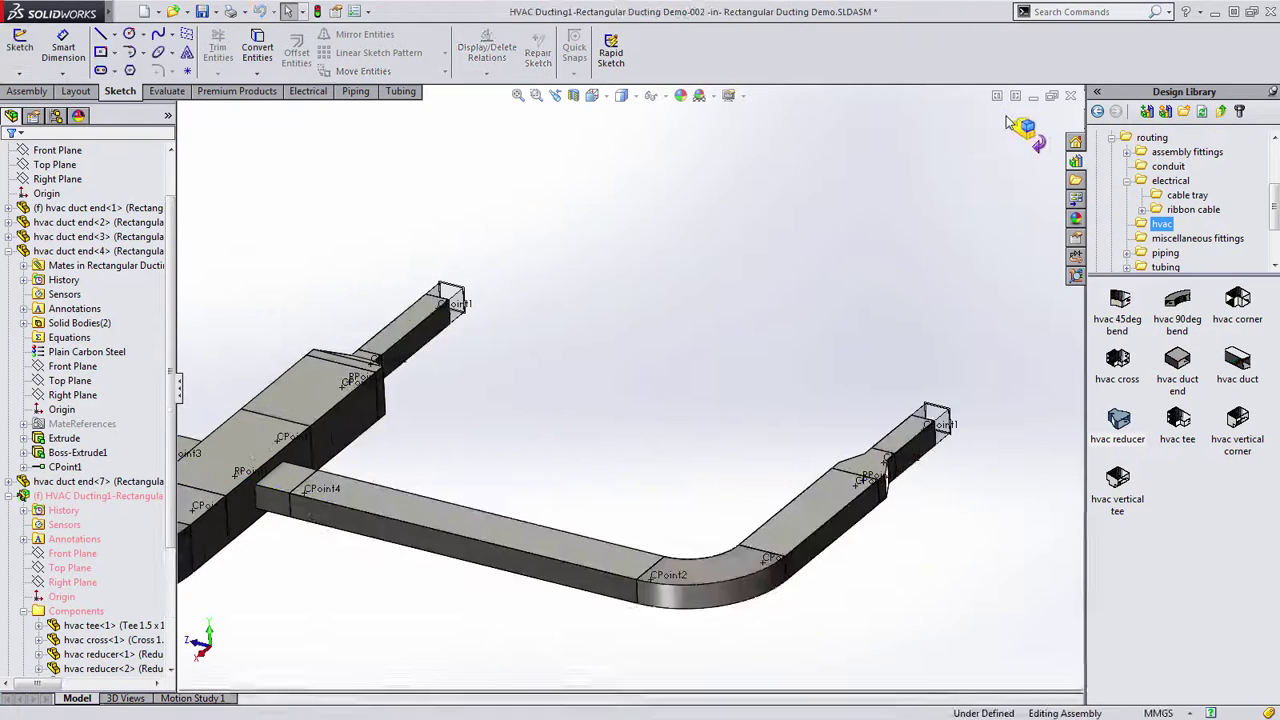
left_click(185, 11)
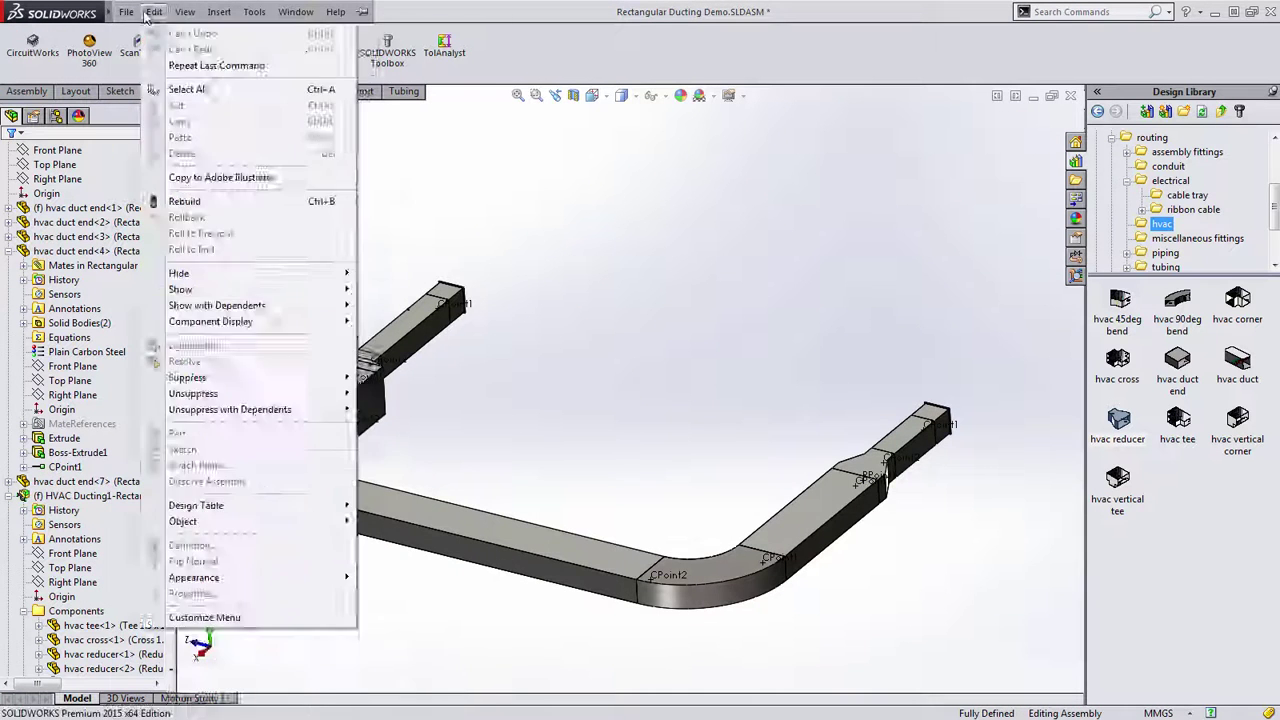
left_click(225, 167)
key("f")
middle_click_drag(366, 280, 521, 328)
scroll(100, 250, "up", 2)
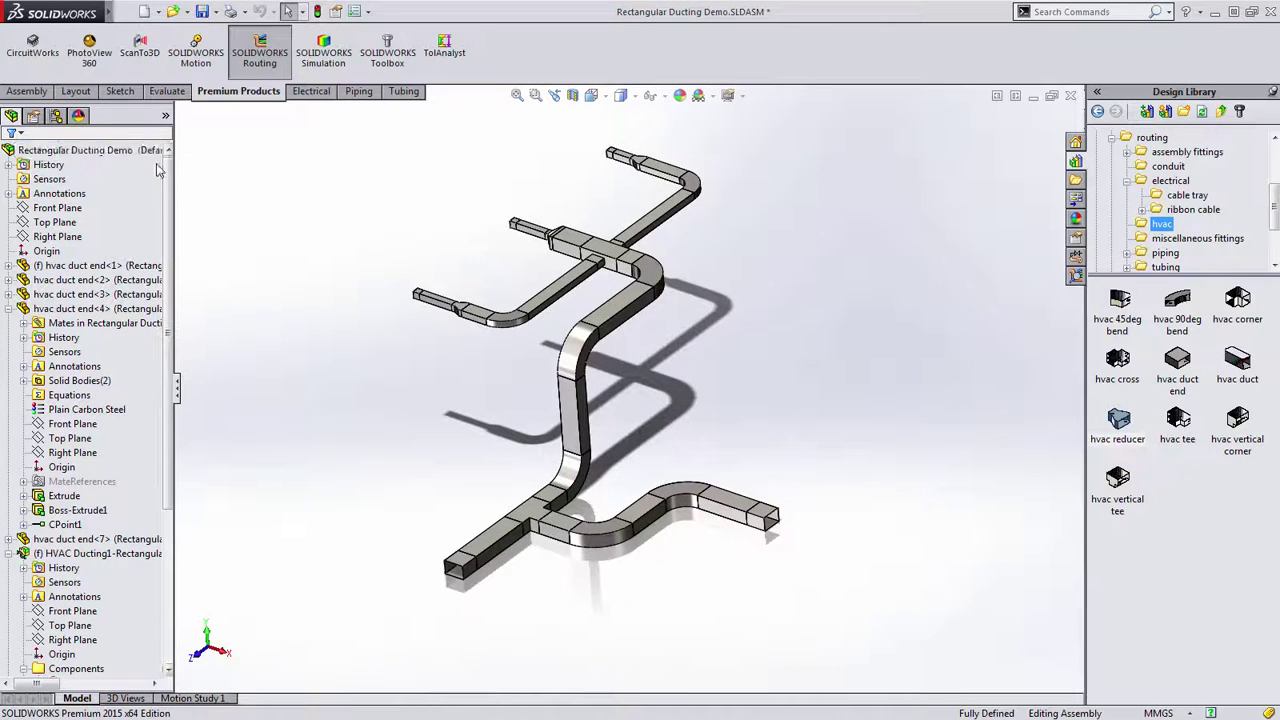
- Open the drawing of the Rectangular Ducting Demo assembly and examine the duct components and lengths in its bill of materials
left_click(75, 150)
left_click(61, 106)
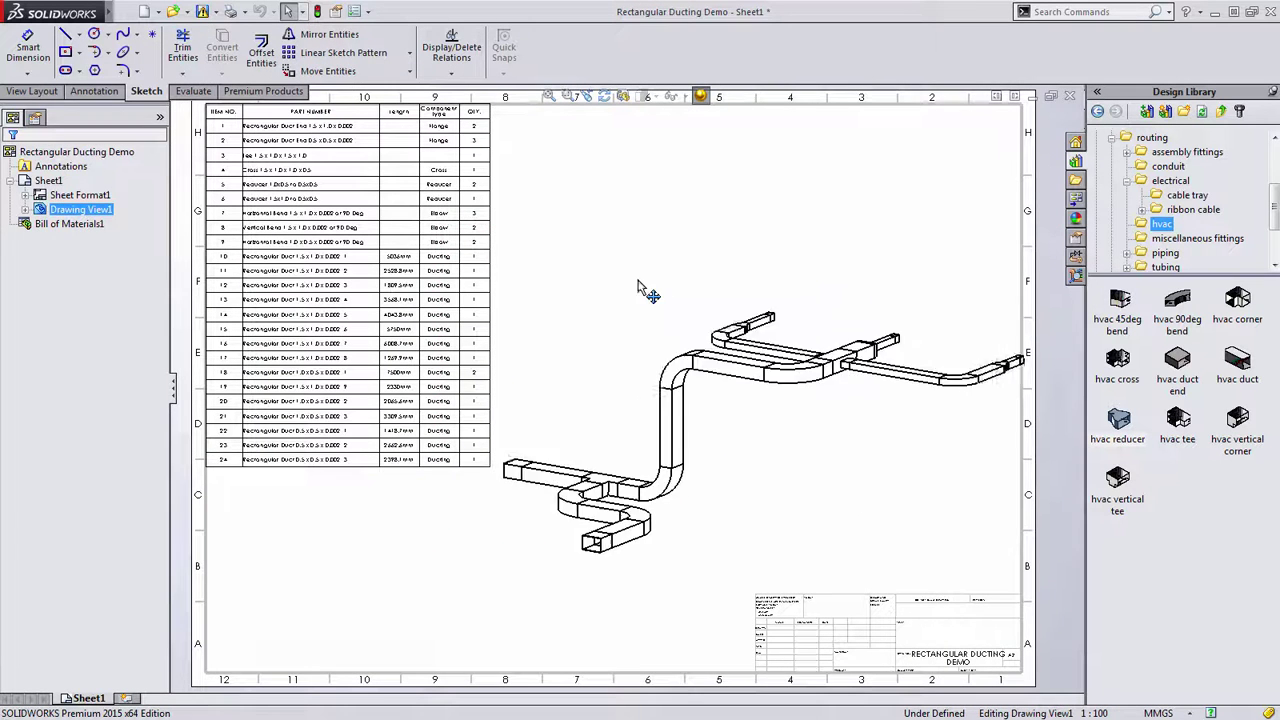
left_click(600, 357)
scroll(500, 220, "down", 3)
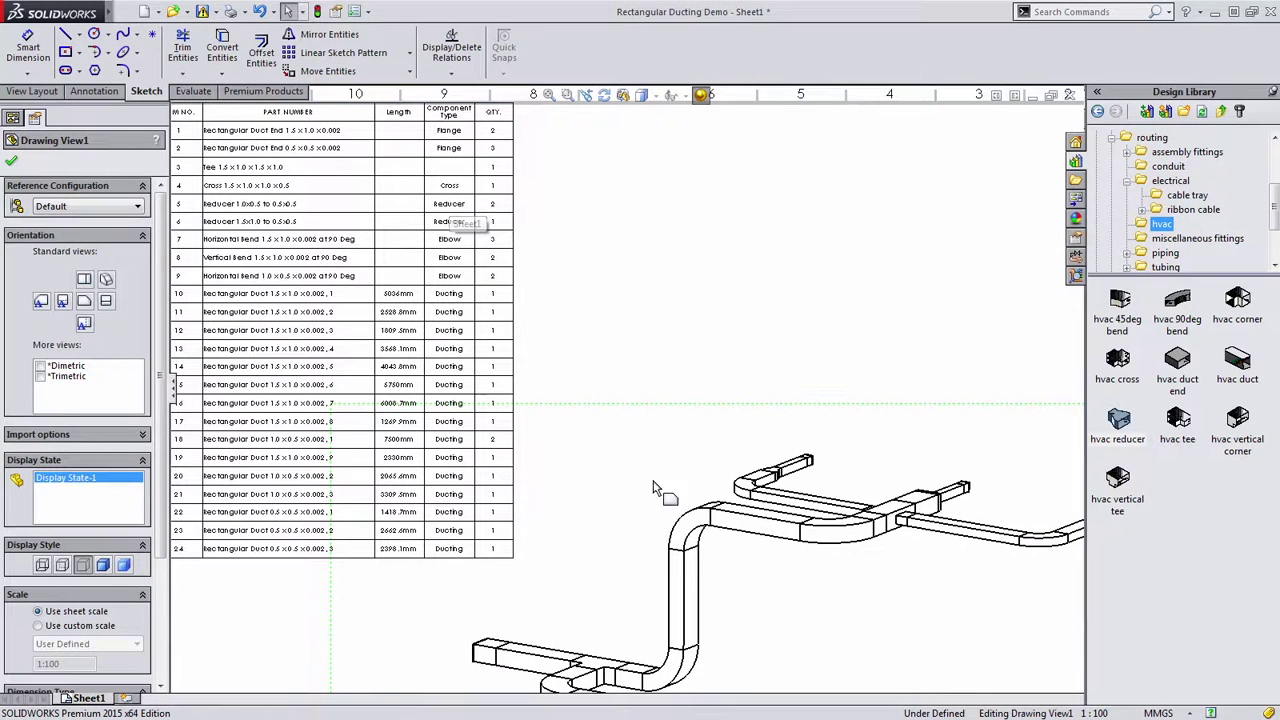
- Select individual ducts and bends in the drawing view to examine their matching rows in the bill of materials, and review the whole sheet
left_click(688, 591)
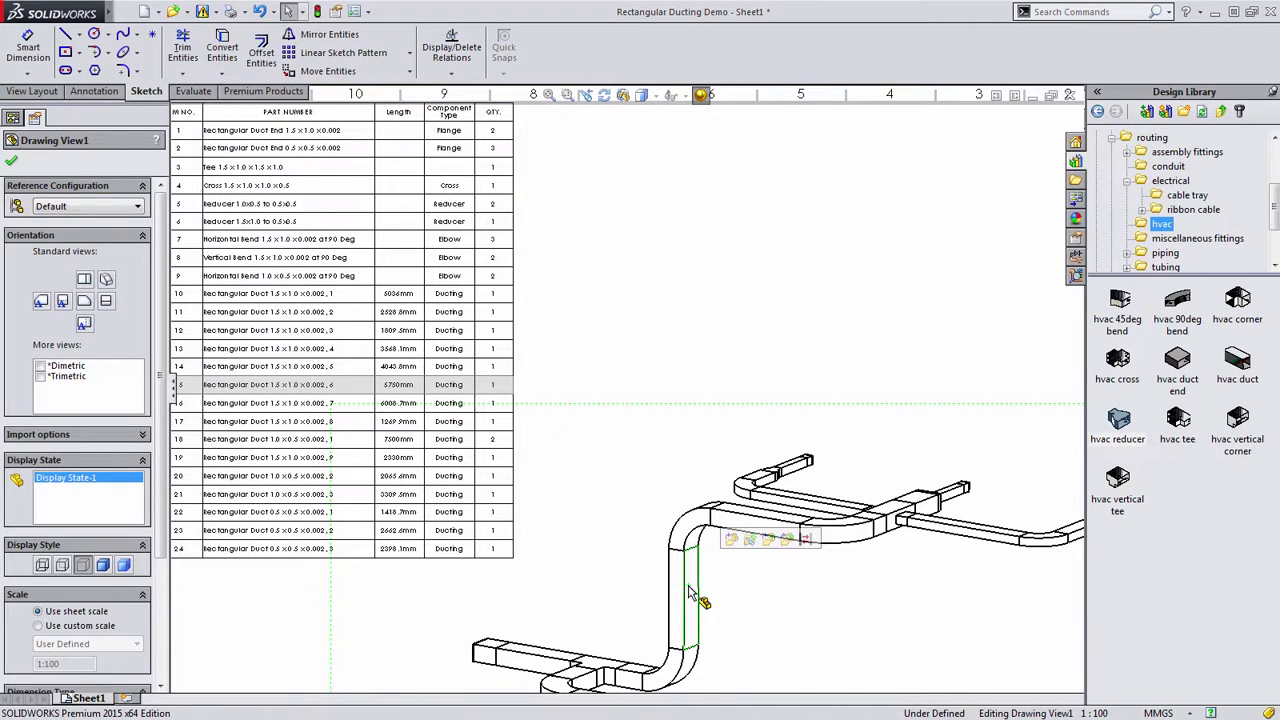
left_click(856, 537)
scroll(320, 200, "down", 3)
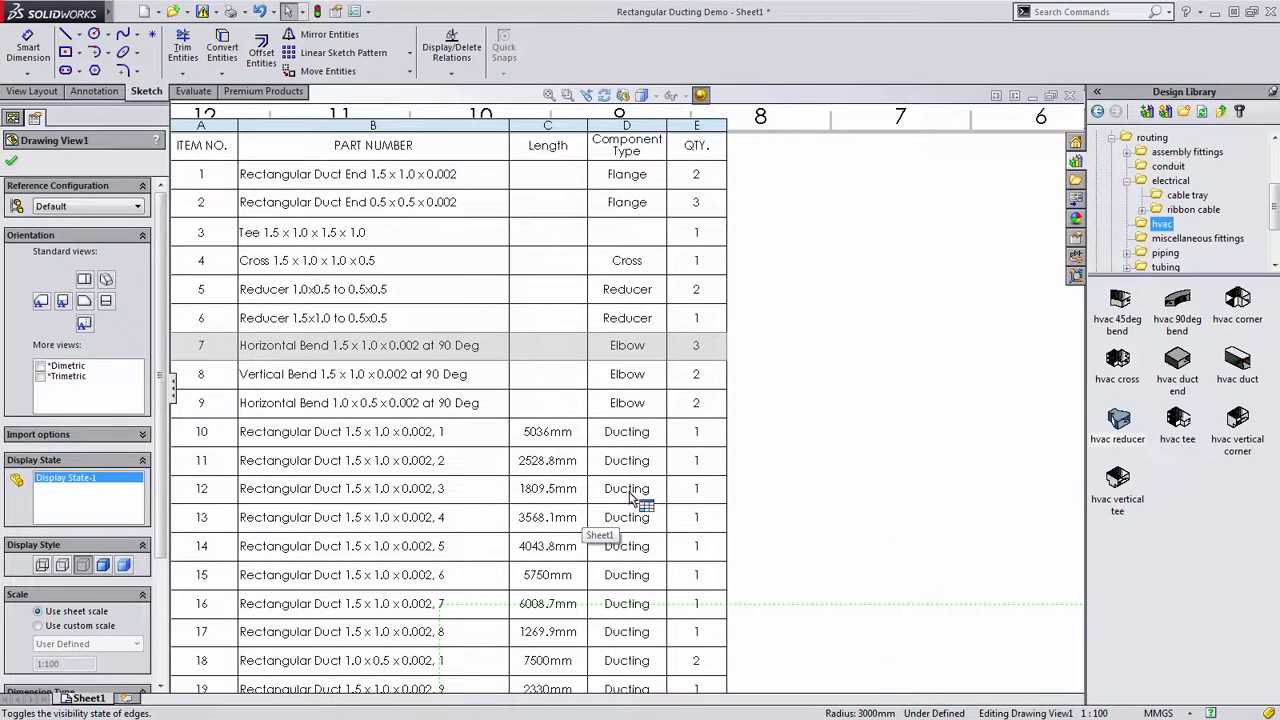
key("f")
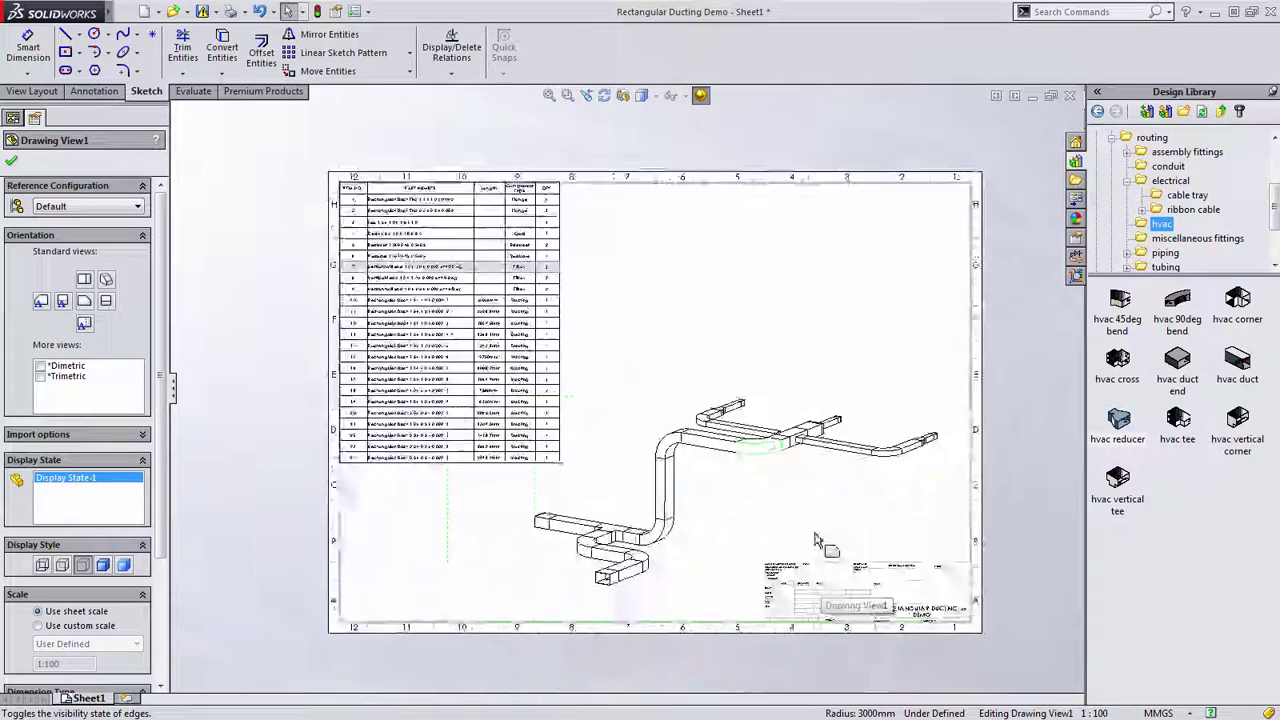
left_click(826, 308)
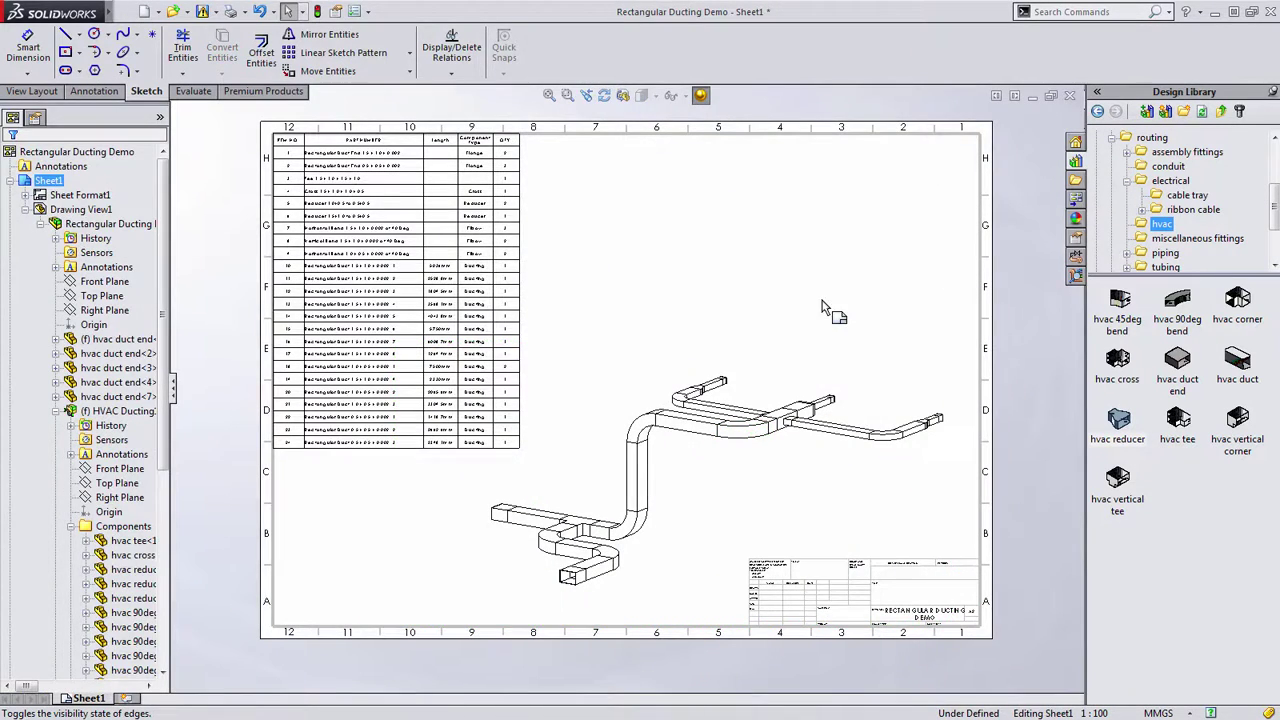
- Switch to the Cable Tray demo2 assembly, find its end fitting, and show the cable tray parts of the routing design library
key("ctrl+Tab")
left_click(786, 303)
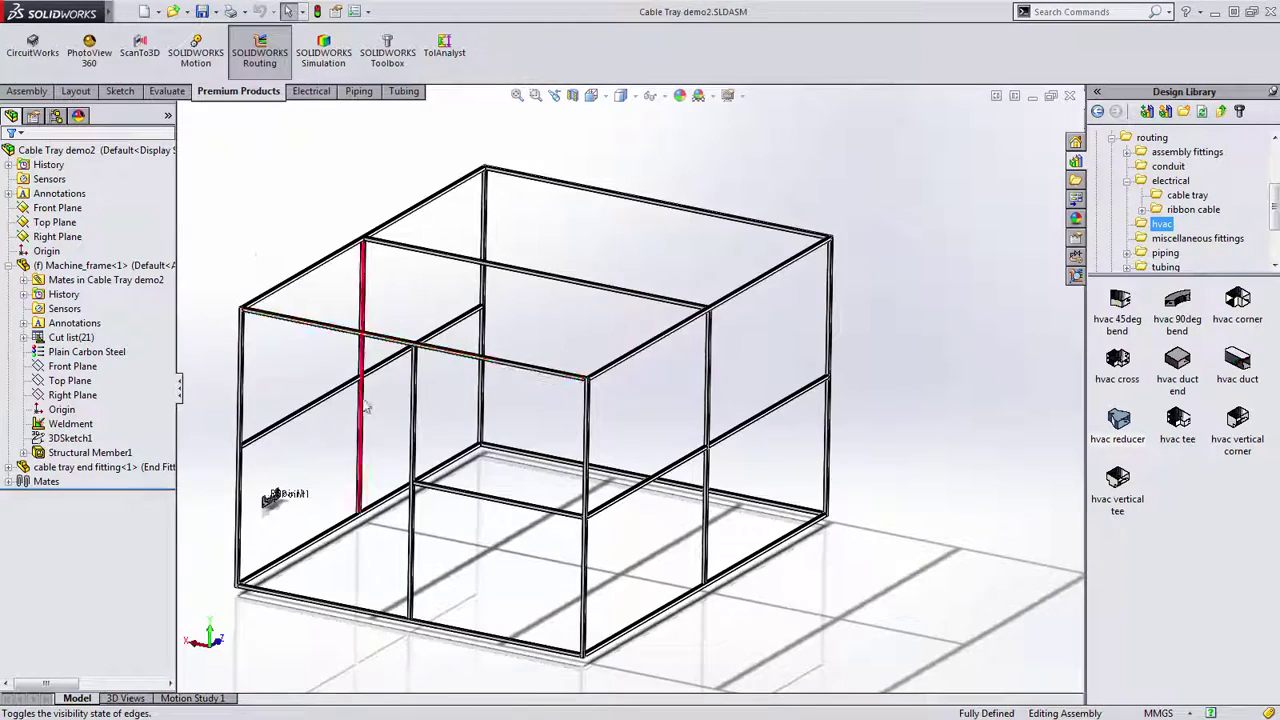
middle_click_drag(334, 416, 311, 450)
scroll(228, 556, "down", 7)
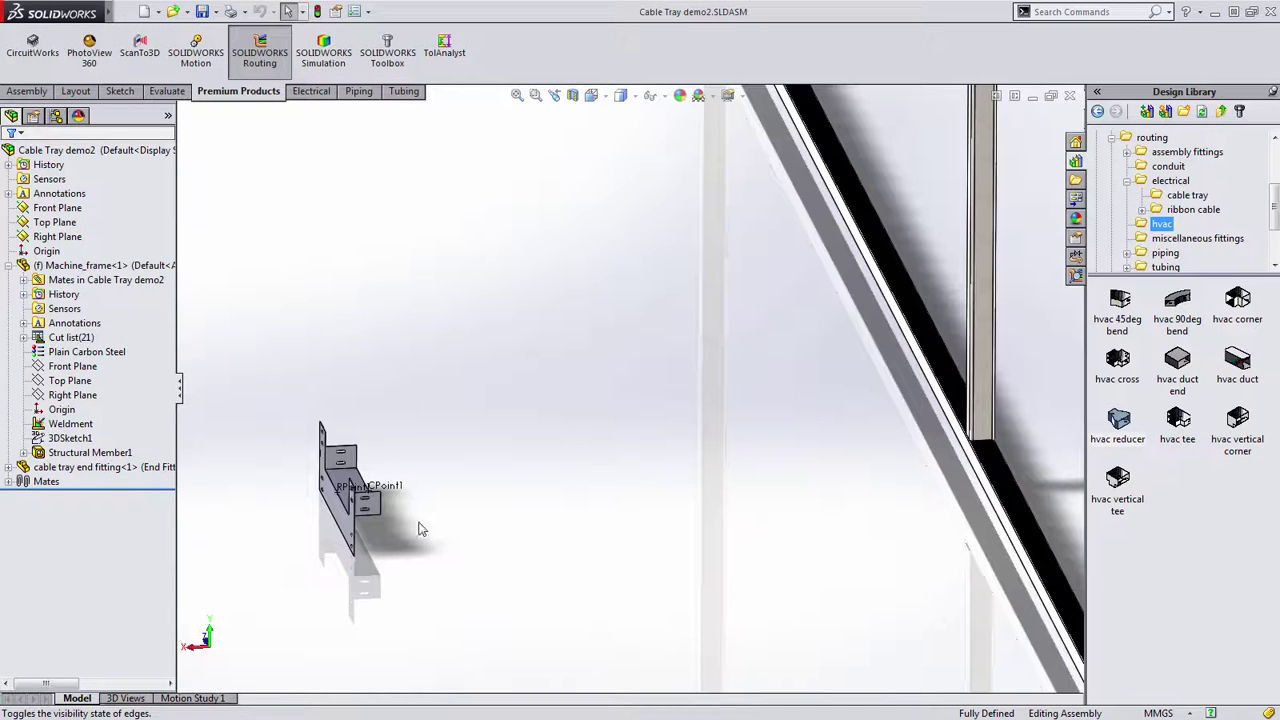
left_click(1178, 196)
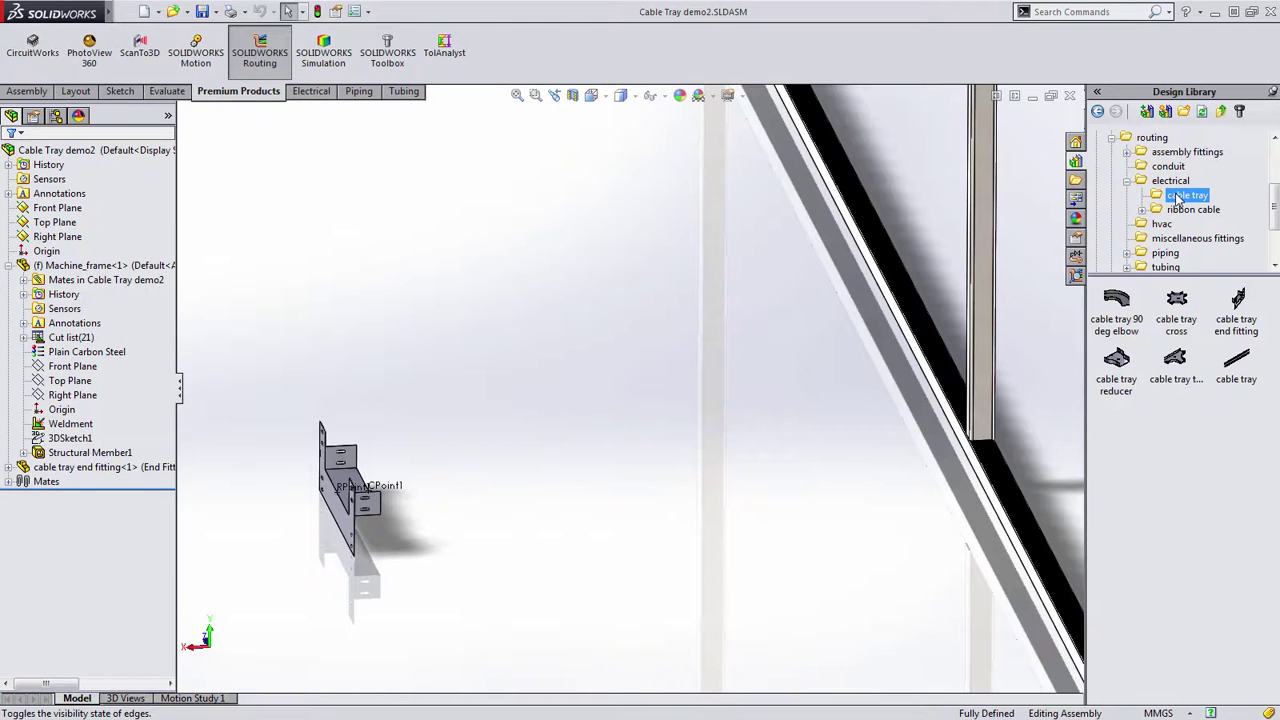
- Start a cable tray route at the end fitting's CPoint1 and extend the route stub to X about 4386 mm
right_click(395, 495)
left_click(440, 455)
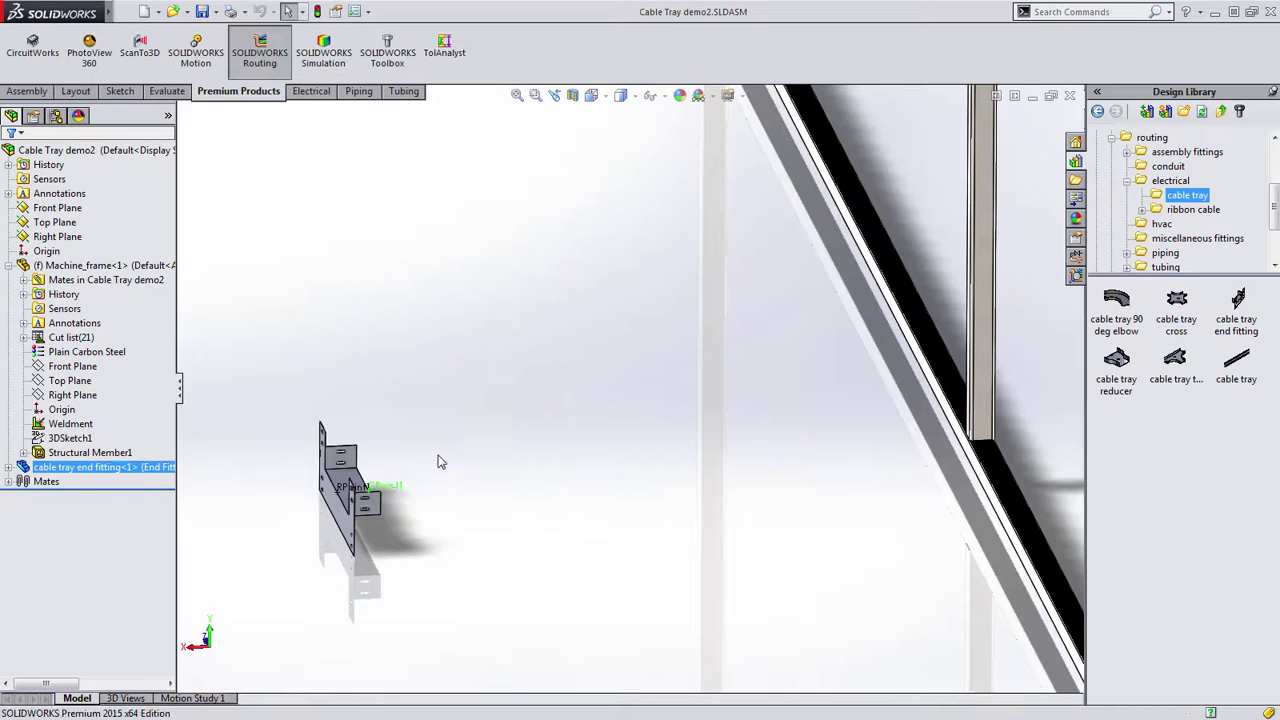
right_click(440, 462)
left_click(452, 519)
left_click_drag(465, 493, 859, 480)
- Sketch the tray route from the stub's end upward, across above the machine frame, down the far side and outward along the floor
key("f")
key("s")
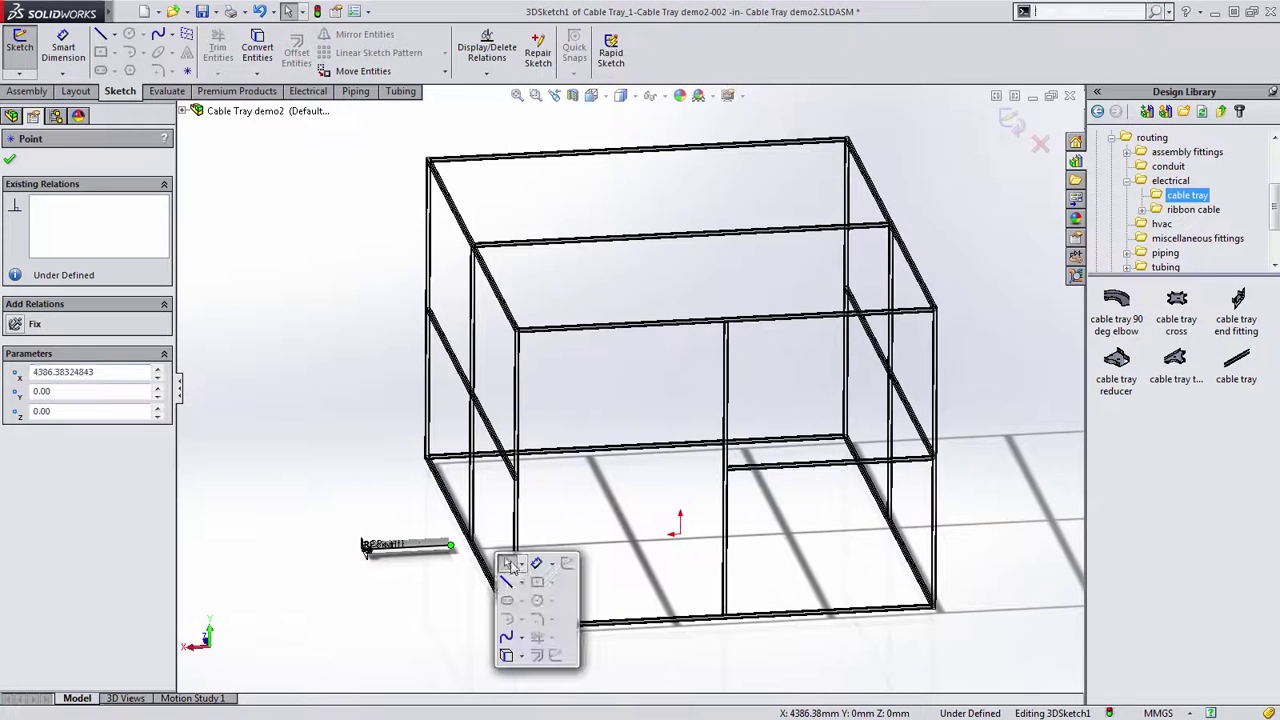
left_click(506, 581)
left_click(451, 546)
left_click(452, 122)
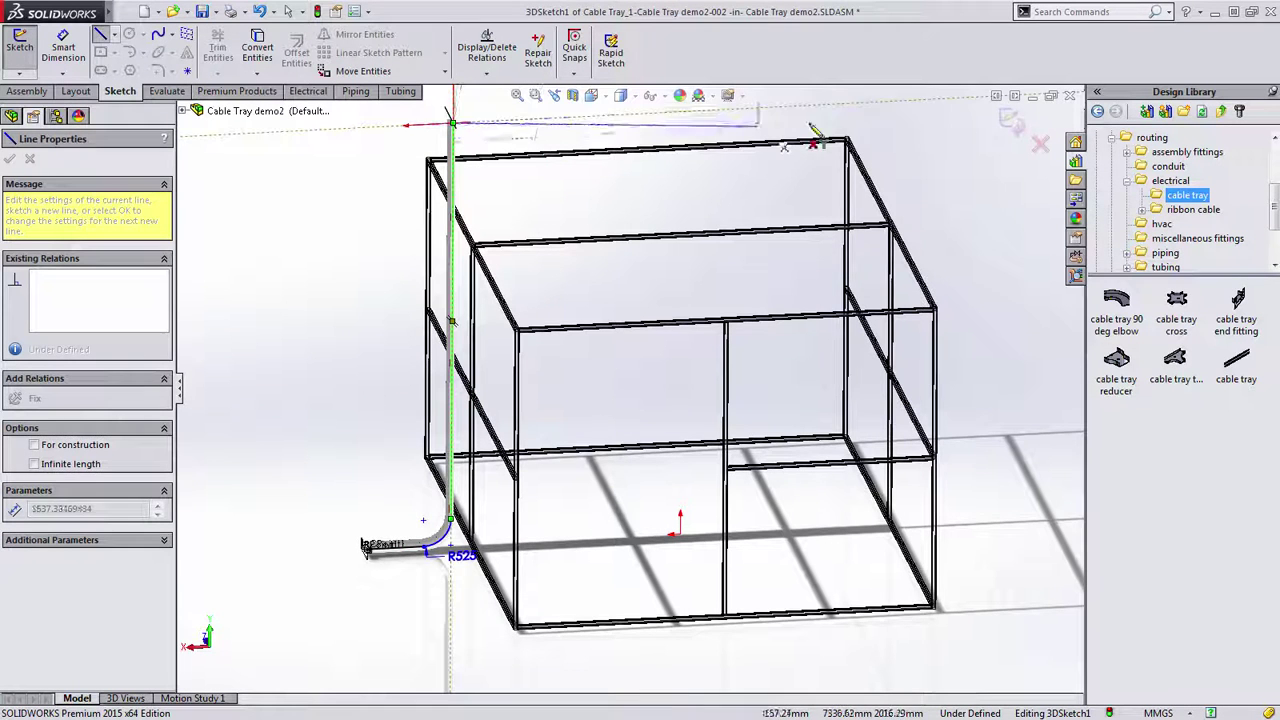
left_click(946, 99)
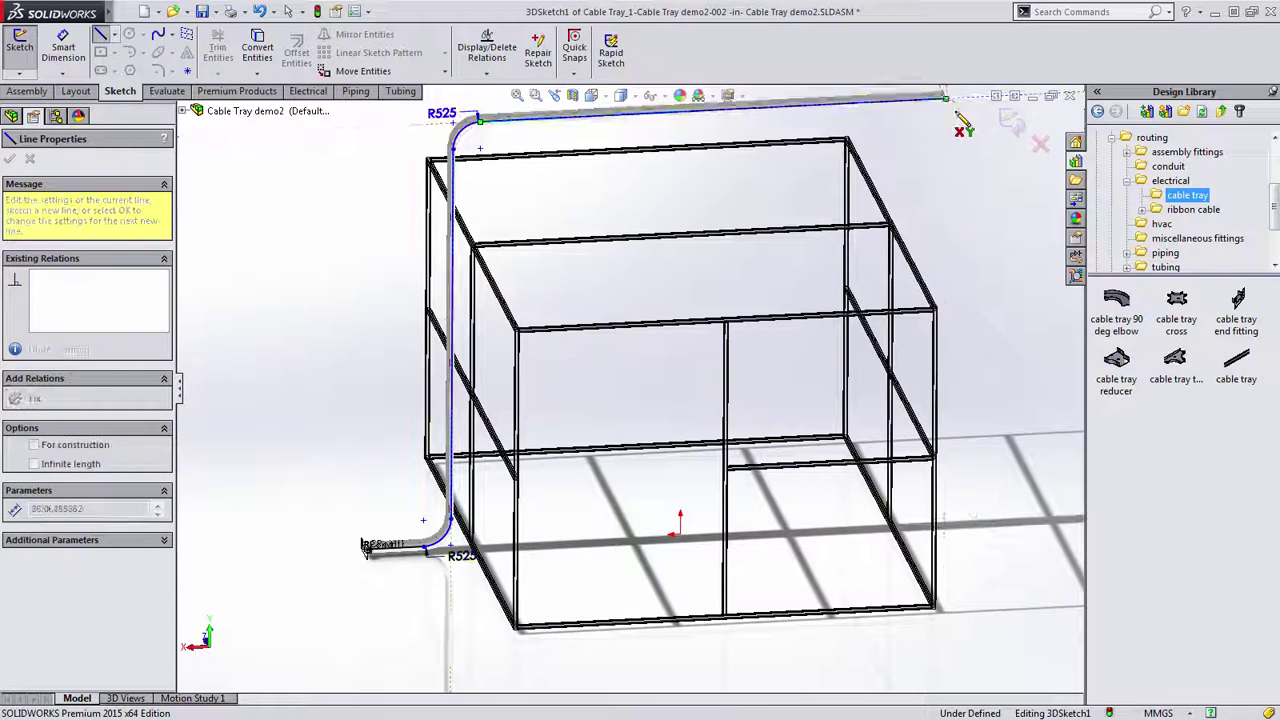
left_click(944, 526)
scroll(1062, 516, "up", 1)
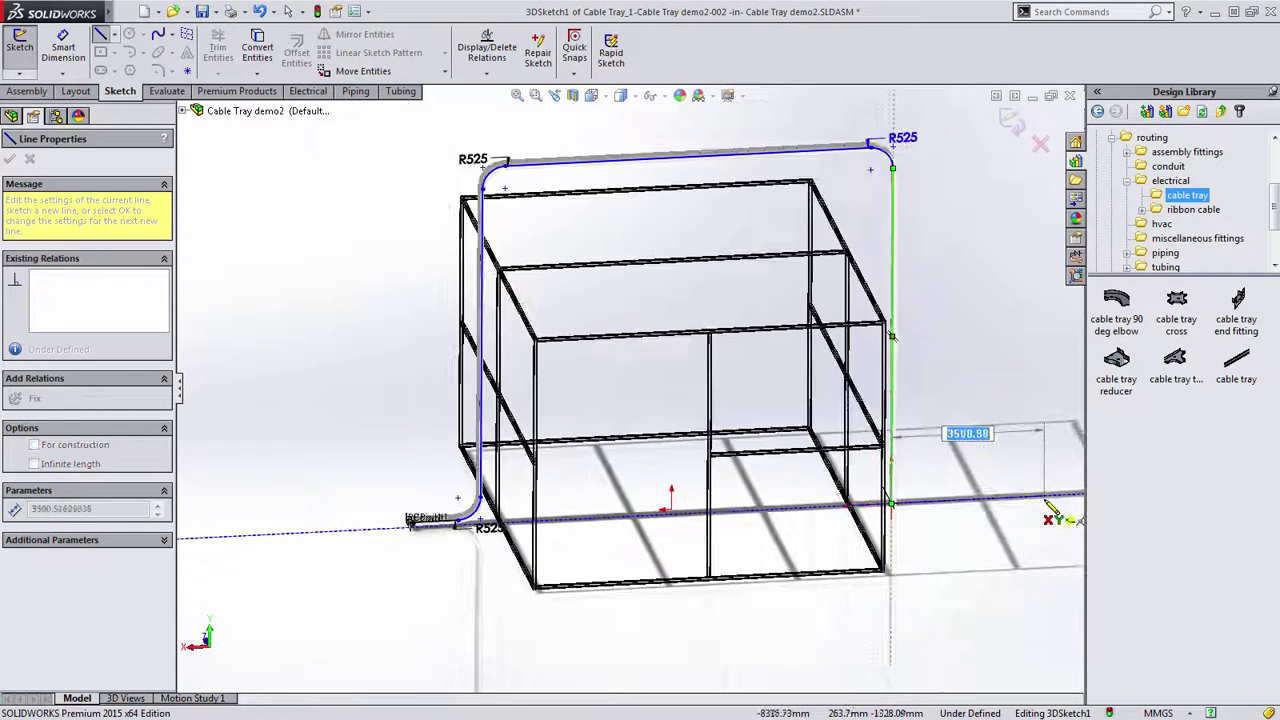
key("Escape")
key("Escape")
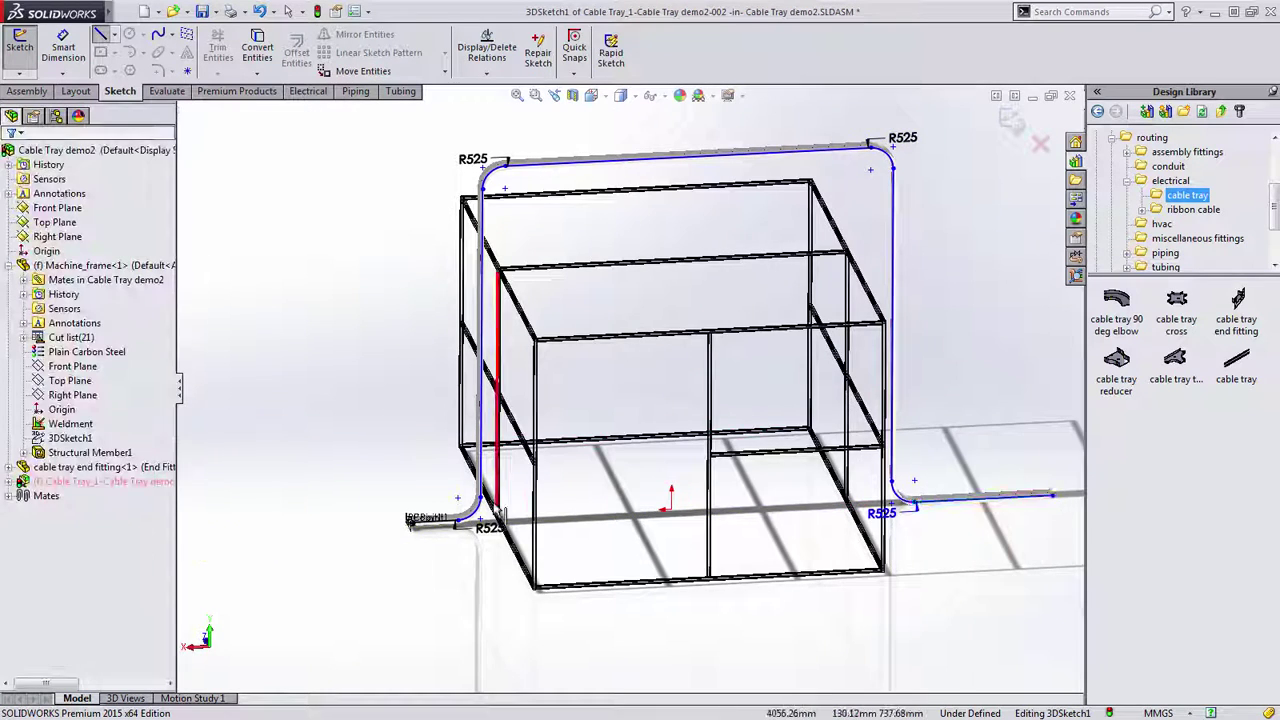
- Relate the upper end point of the first floor-level bend to the neighbouring vertical face of the machine frame
scroll(508, 500, "down", 3)
scroll(508, 500, "down", 3)
scroll(500, 400, "down", 2)
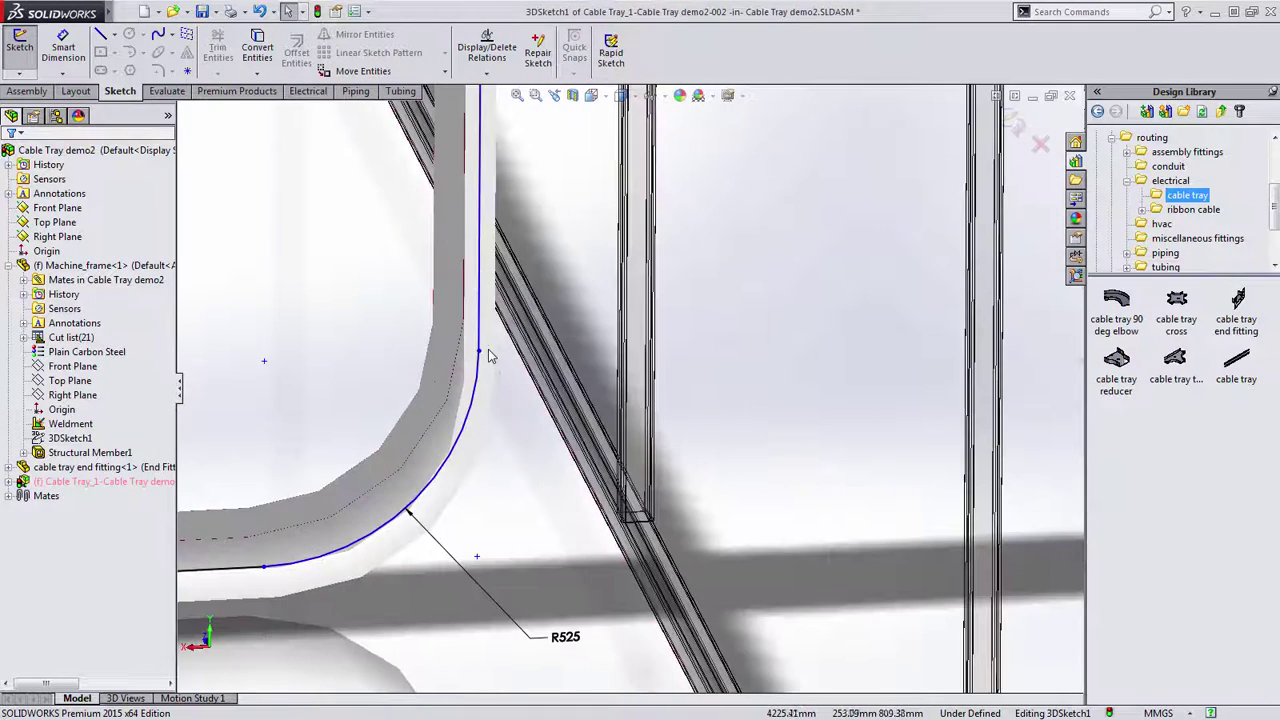
left_click(480, 365)
left_click(479, 353)
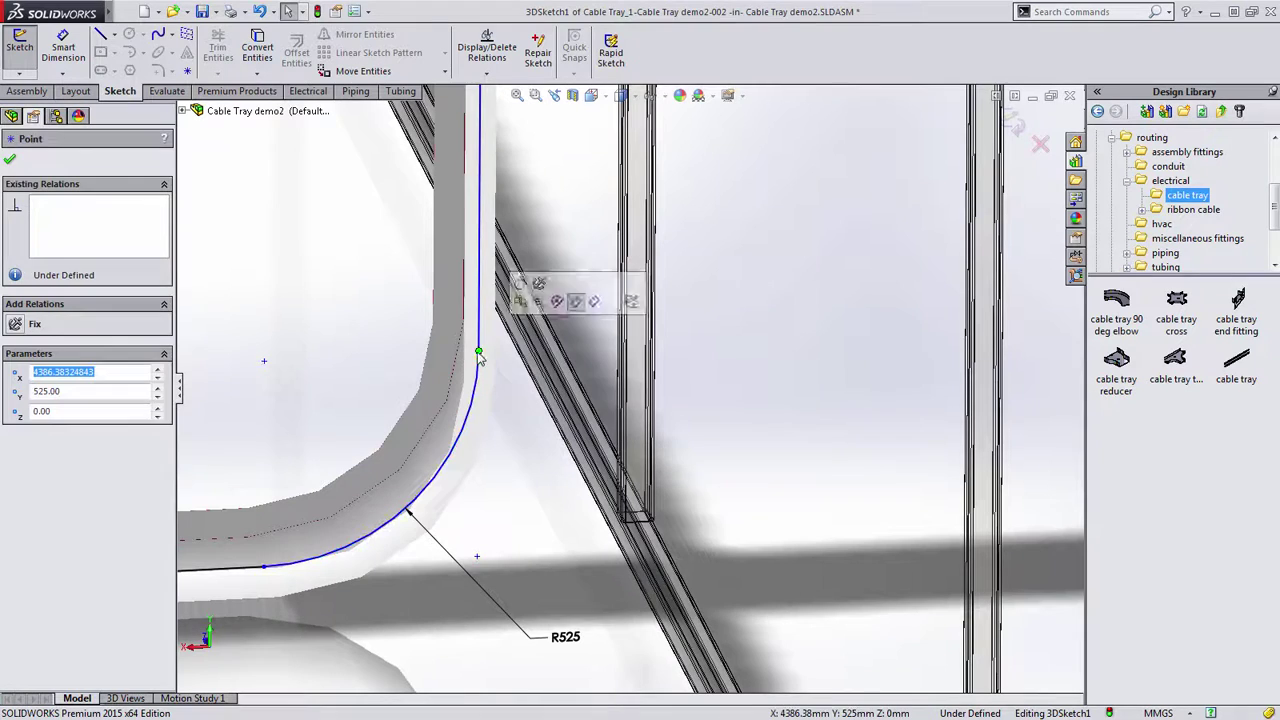
left_click(548, 395, "ctrl")
- Add an On Plane relation between the lower end point of the first overhead bend and the machine frame's top face
middle_click_drag(585, 319, 630, 592)
middle_click_drag(630, 295, 707, 398)
left_click(565, 226)
scroll(594, 603, "down", 5)
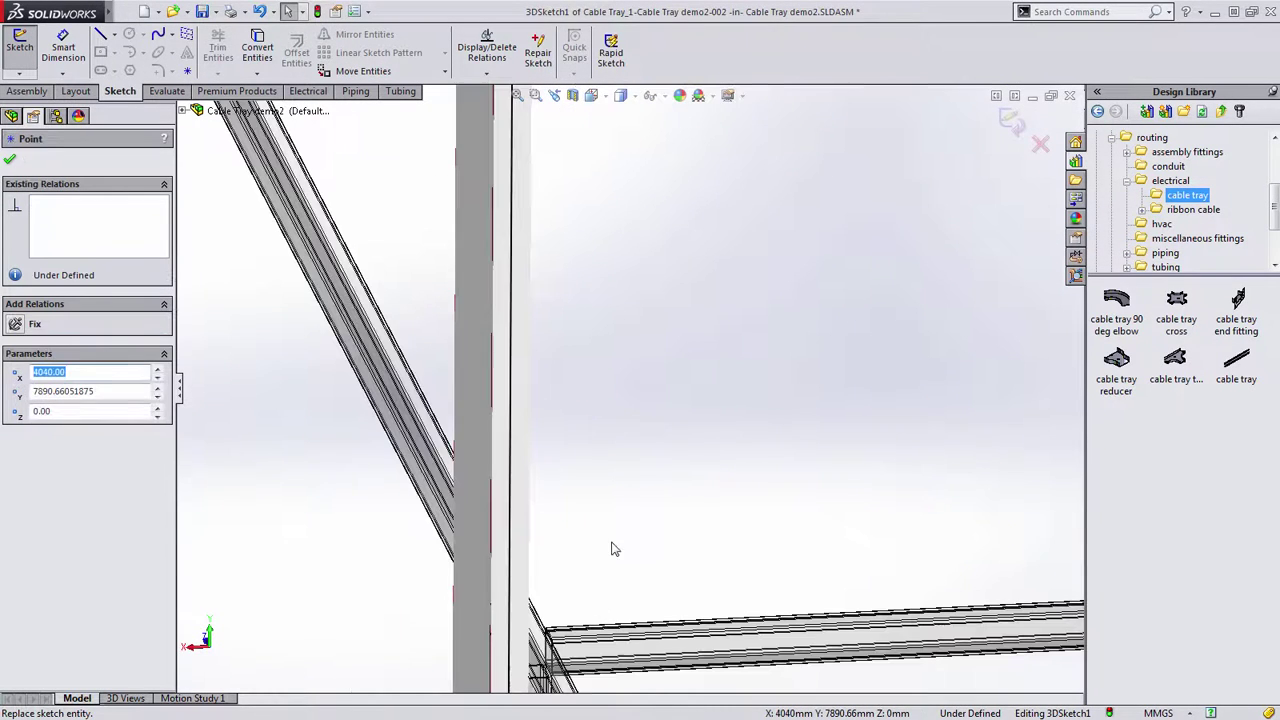
left_click(543, 636)
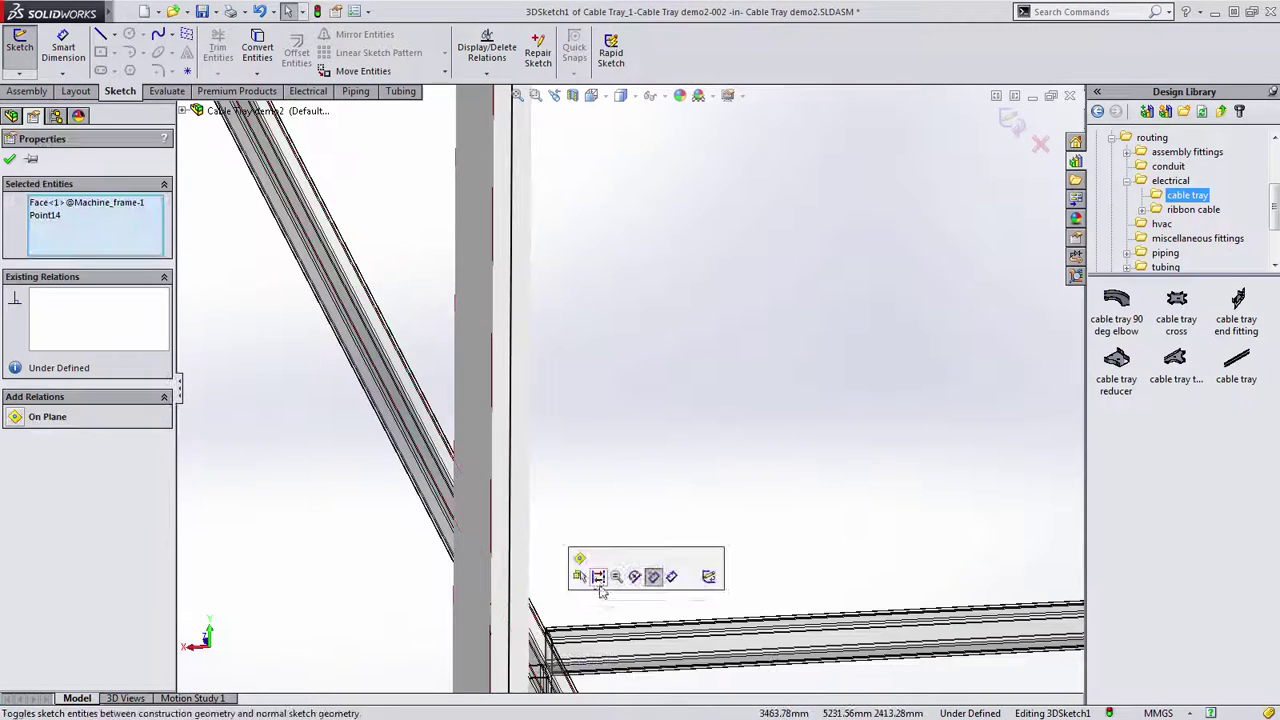
left_click(581, 566)
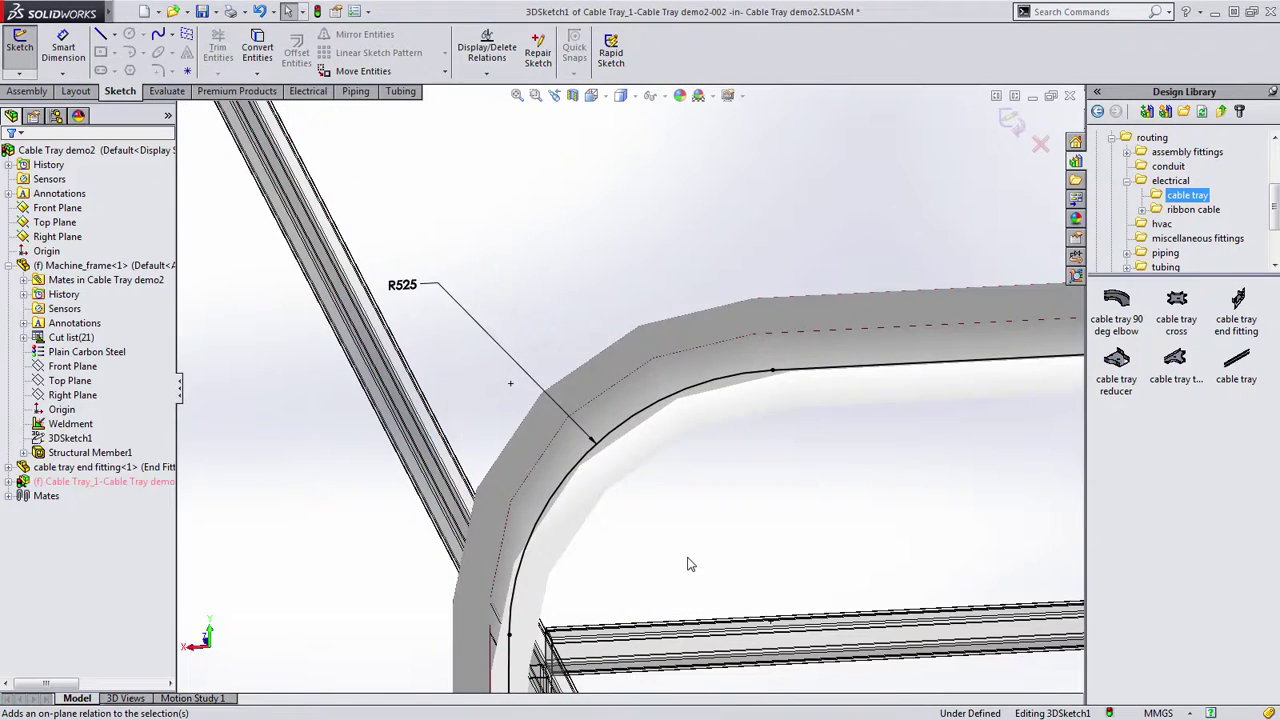
- Add an On Plane relation between the far overhead bend's lower end point and the vertical frame member's face
key("f")
middle_click_drag(803, 560, 743, 563)
scroll(727, 375, "down", 8)
left_click(692, 345)
scroll(761, 389, "up", 2)
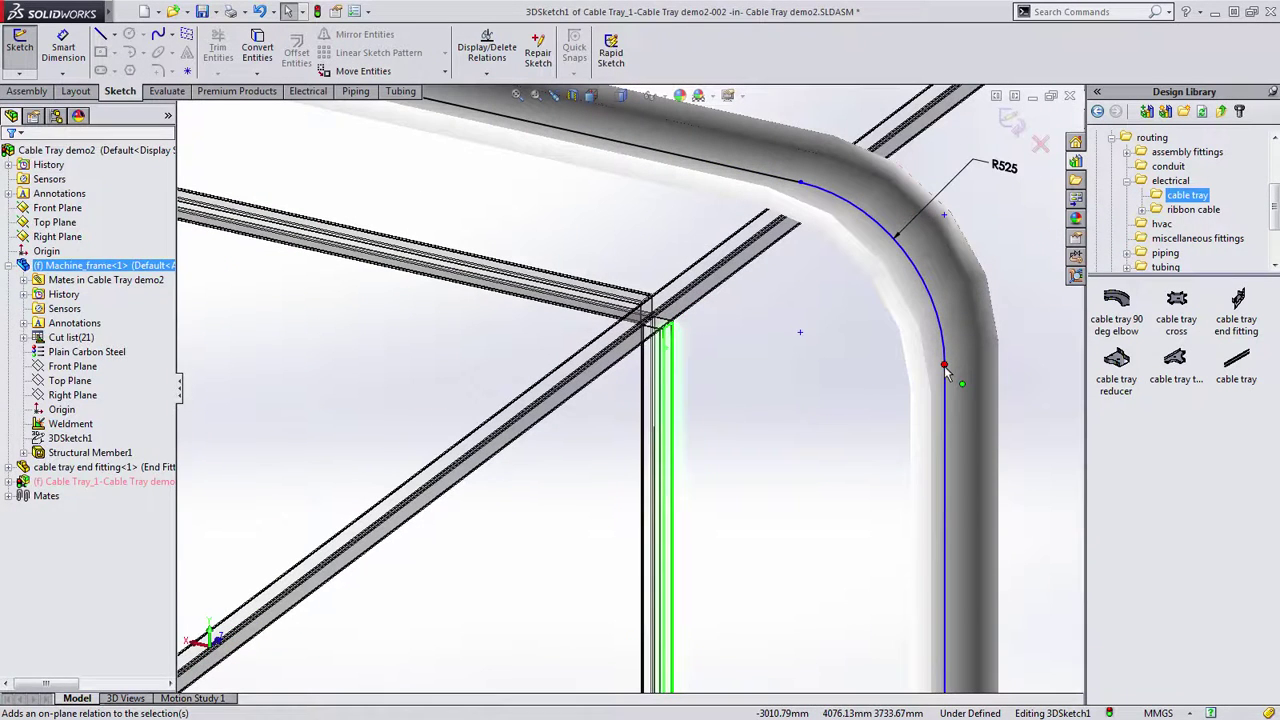
left_click(944, 366, "ctrl")
left_click(986, 299)
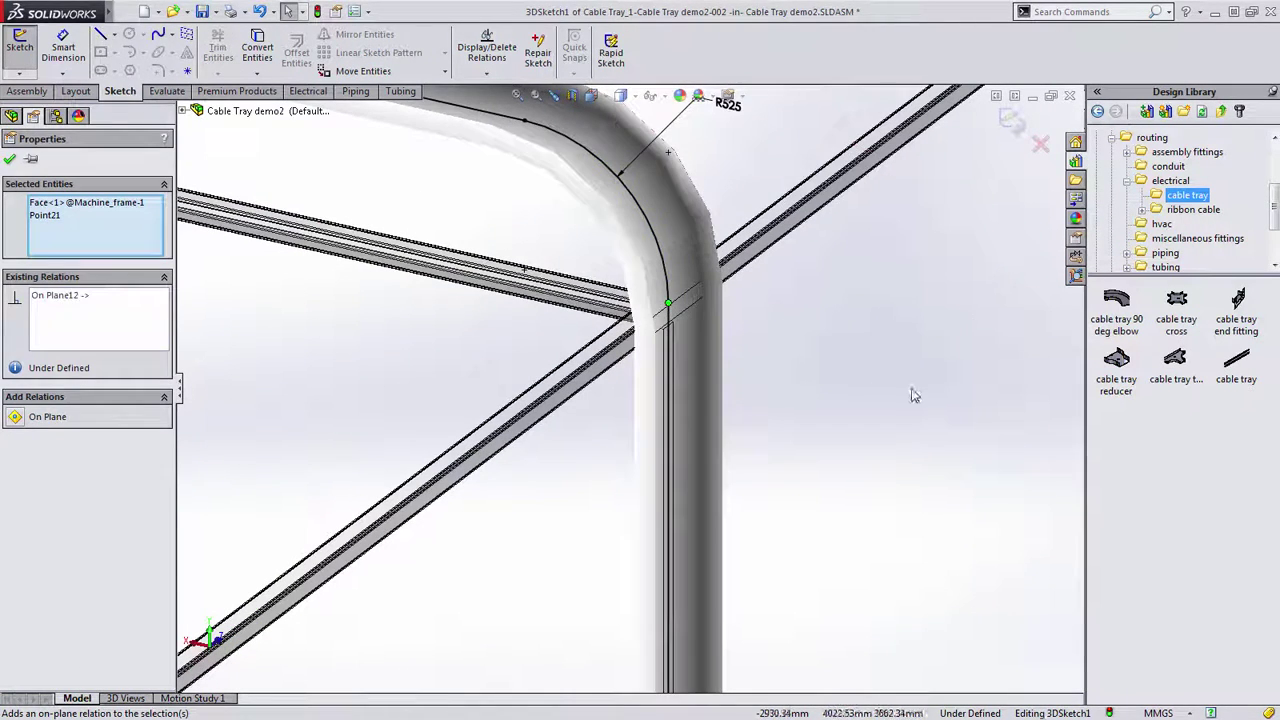
left_click(911, 395)
- Add a Coincident relation between the final floor-level segment and the end point of the starting stub at the first bend
scroll(645, 400, "up", 9)
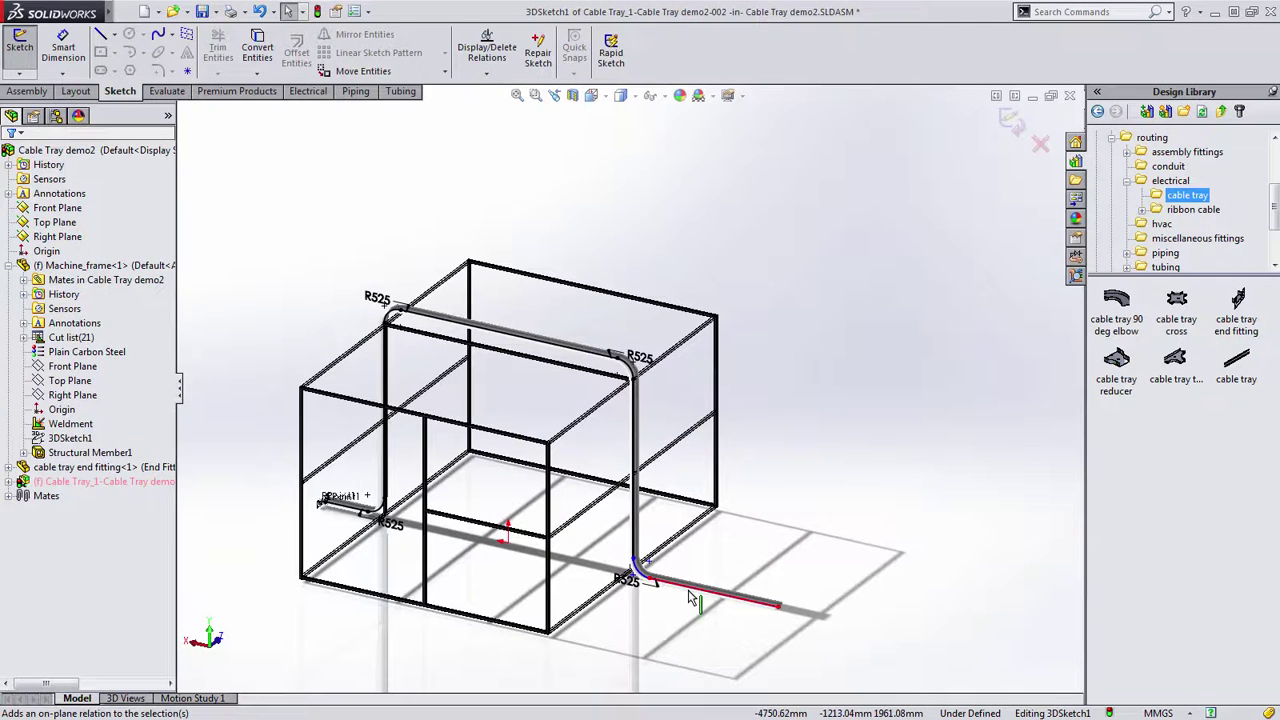
left_click(689, 595)
left_click(369, 514, "ctrl")
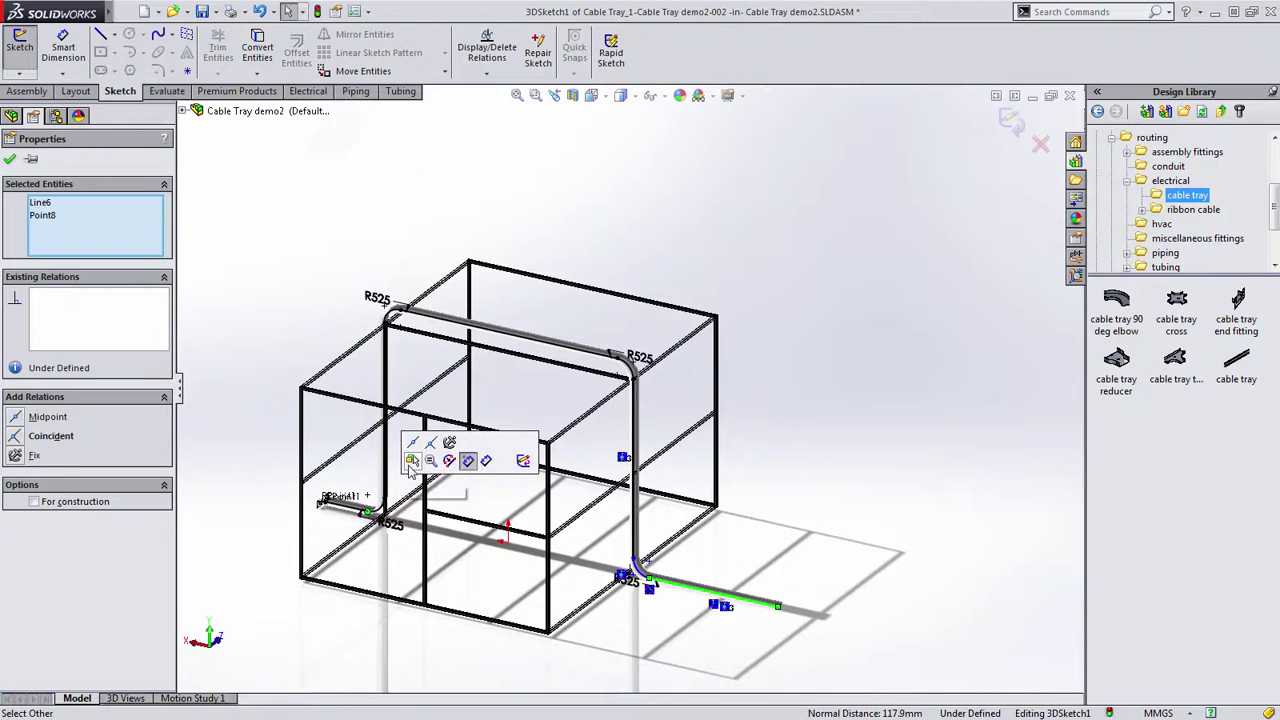
left_click(432, 445)
left_click(517, 549)
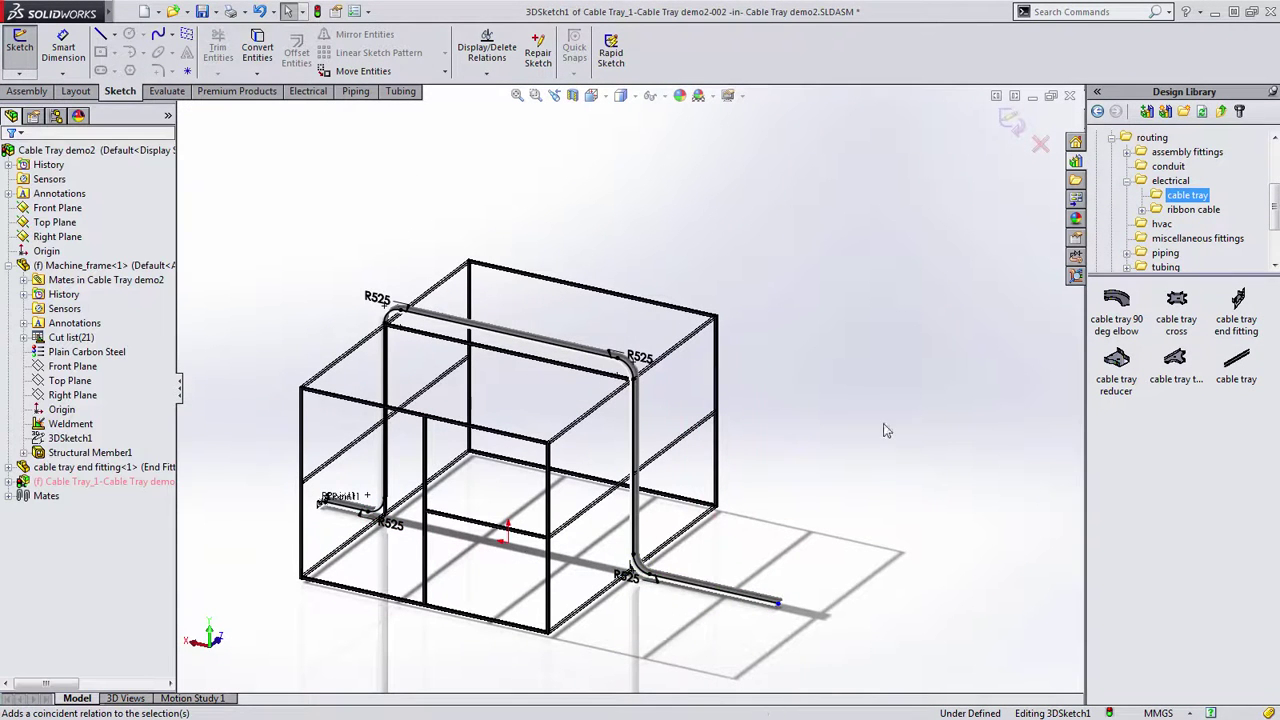
- Insert a cable tray cross on the overhead run with configuration Cross 0.45 x 0.075 x 0.0015, and finish inserting crosses
left_click_drag(1177, 315, 521, 343)
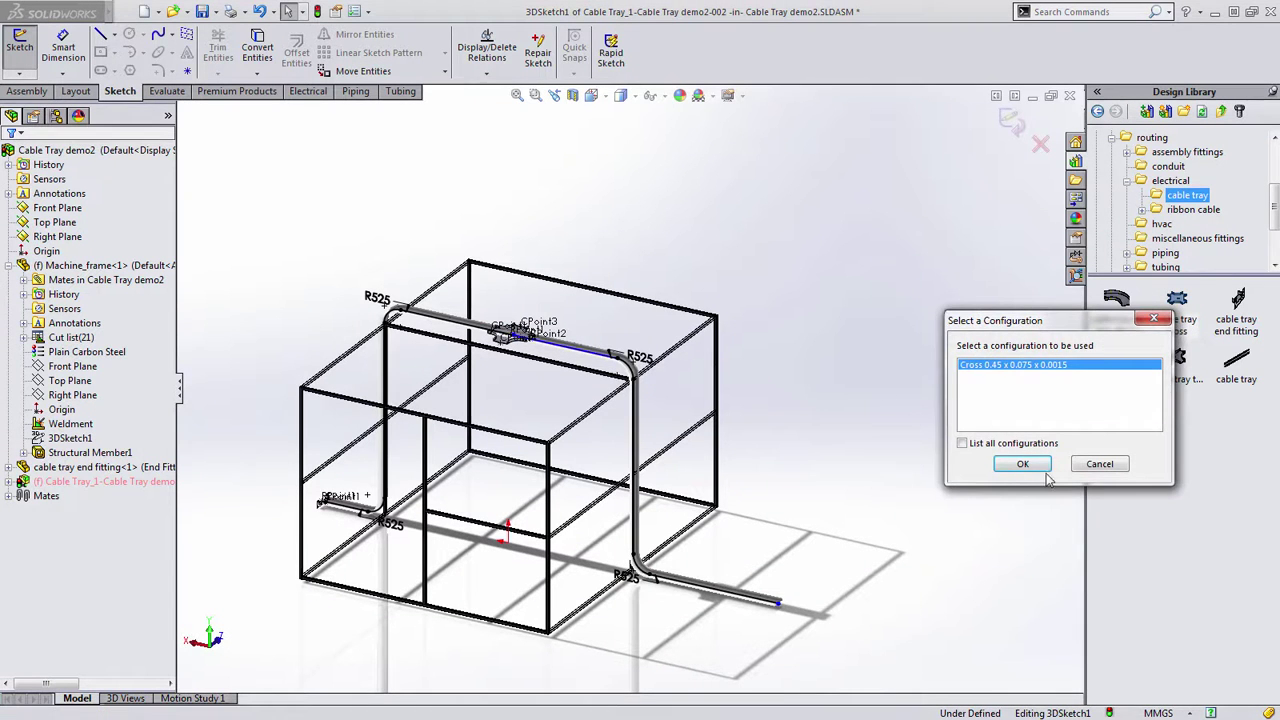
left_click(1024, 466)
key("Escape")
- Extend the cross's rear branch to Z about 2998 mm and lengthen its front branch to the front edge of the frame
scroll(524, 338, "down", 7)
scroll(545, 241, "up", 2)
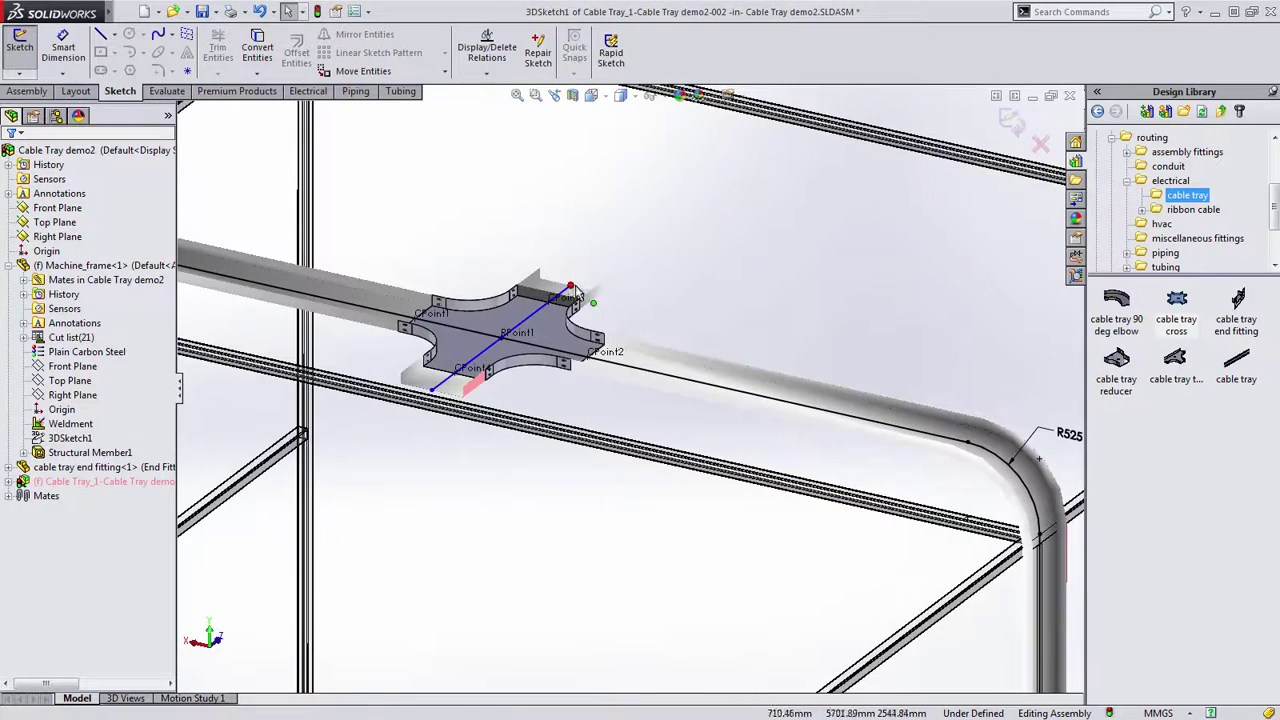
left_click_drag(556, 281, 704, 162)
scroll(414, 420, "up", 2)
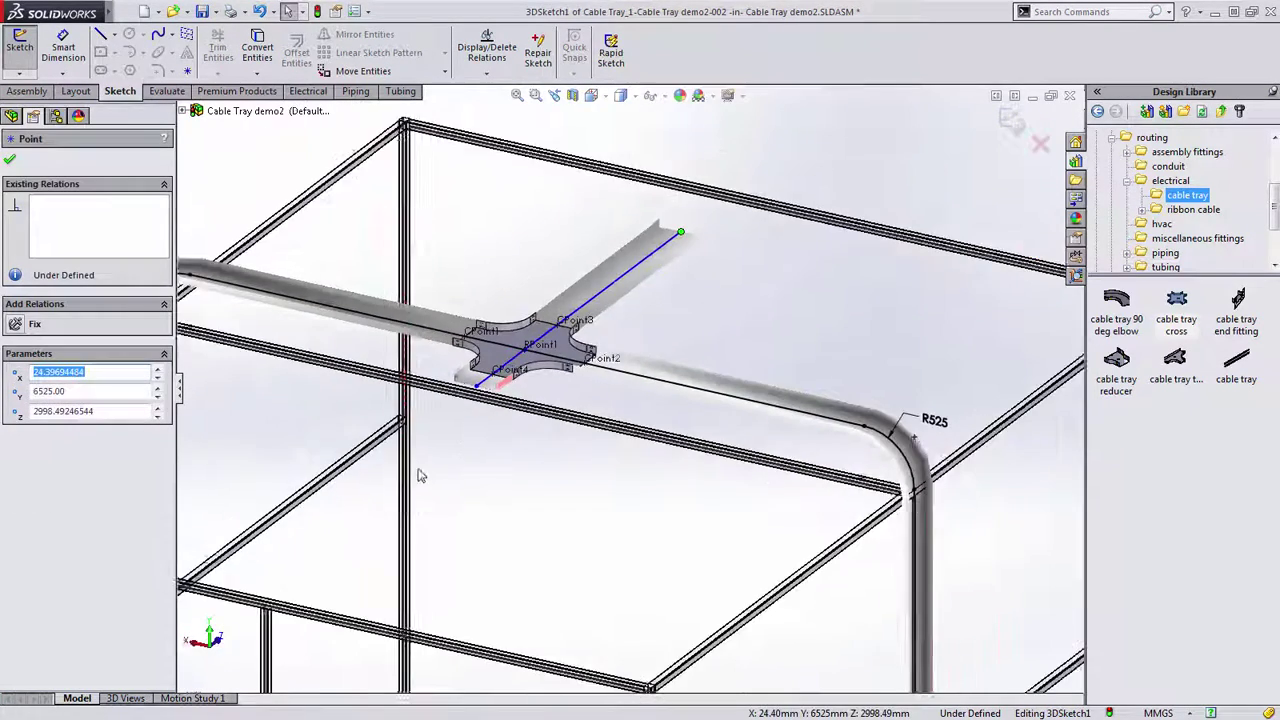
middle_click_drag(410, 500, 667, 322, "ctrl")
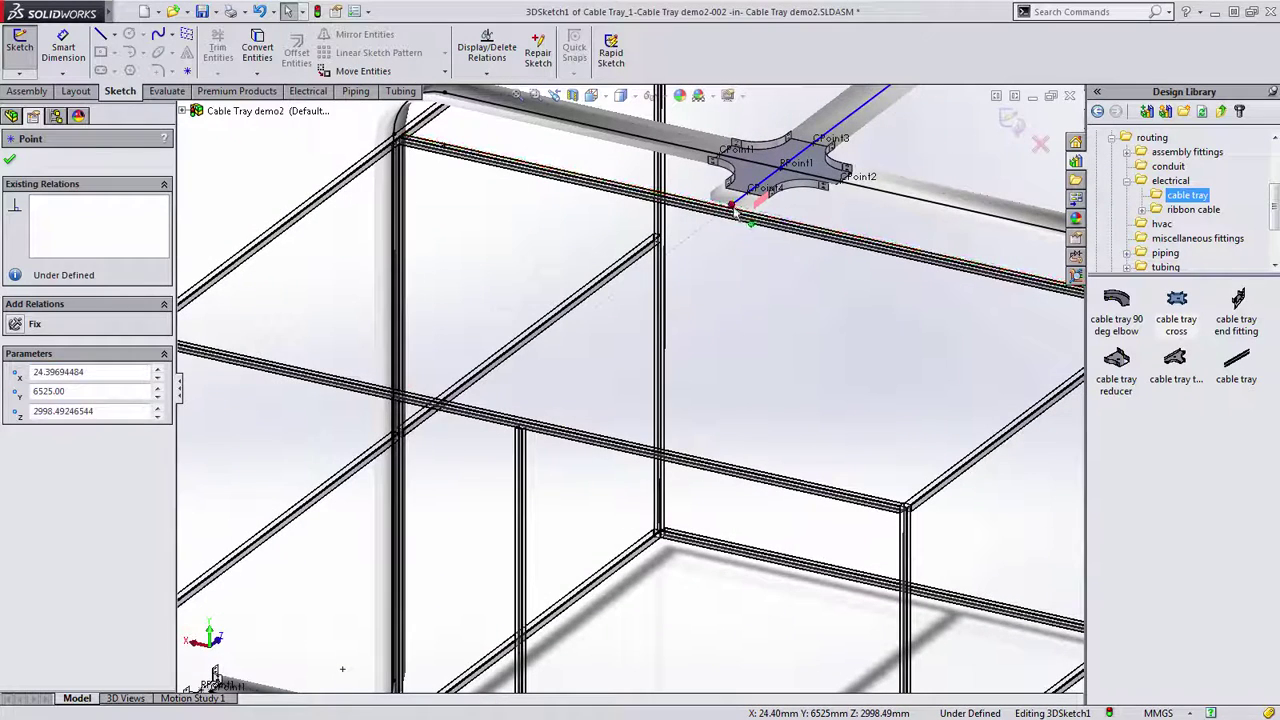
mouse_move(731, 204)
left_mouse_down()
mouse_move(516, 425)
mouse_move(474, 437)
left_mouse_up()
- Sketch the front branch's route down the frame's front, sideways, down again, forward away from the frame, and sideways along the floor
key("s")
left_click(486, 516)
left_click(476, 441)
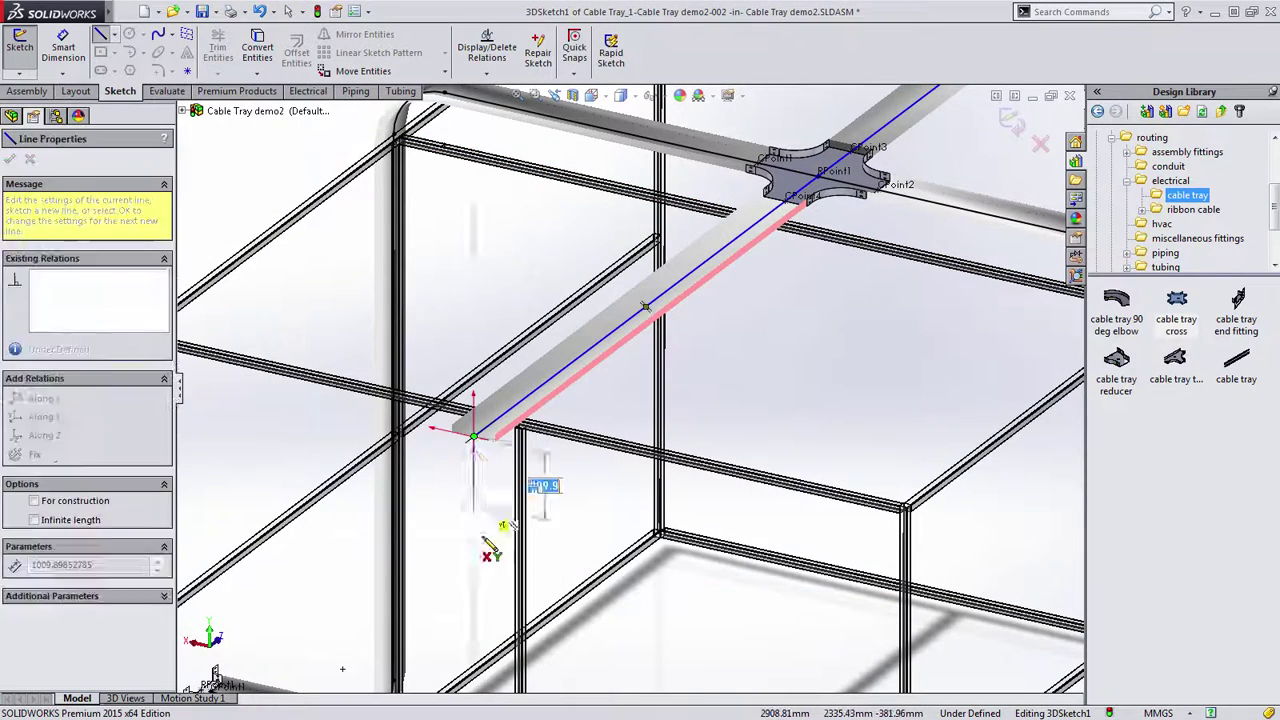
key("z")
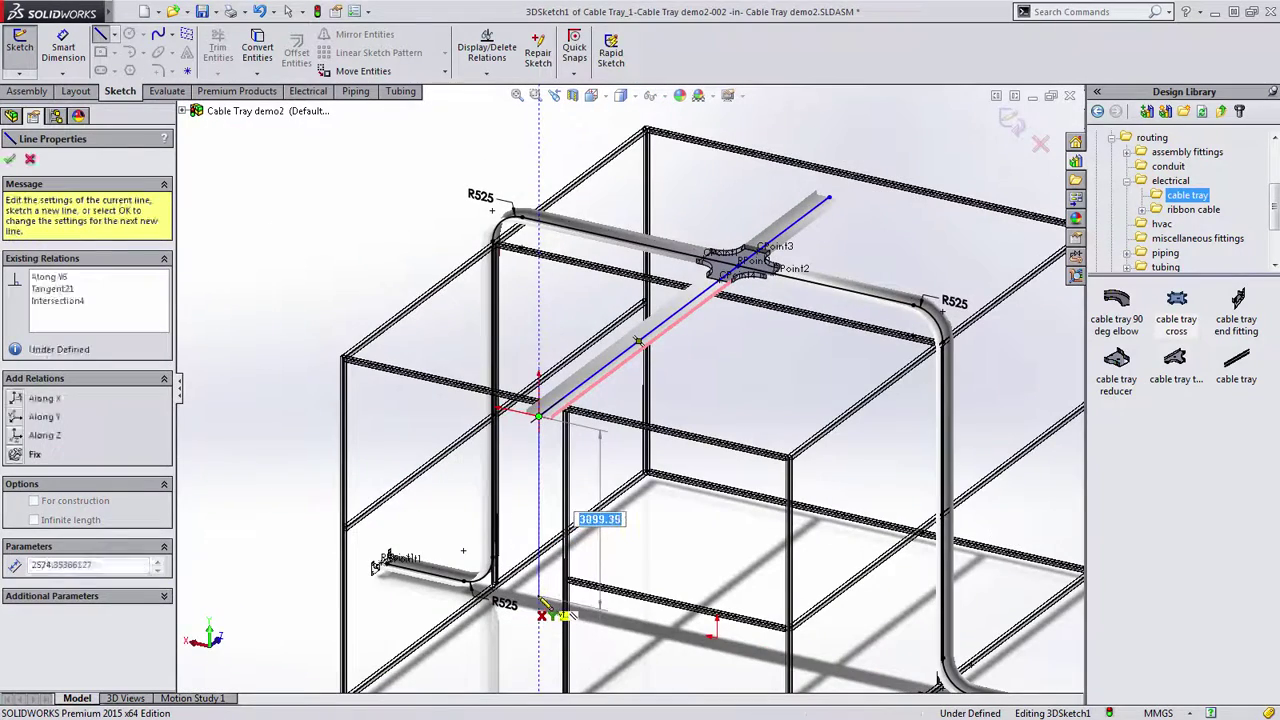
left_click(539, 598)
left_click(708, 642)
scroll(700, 630, "down", 3)
left_click(672, 625)
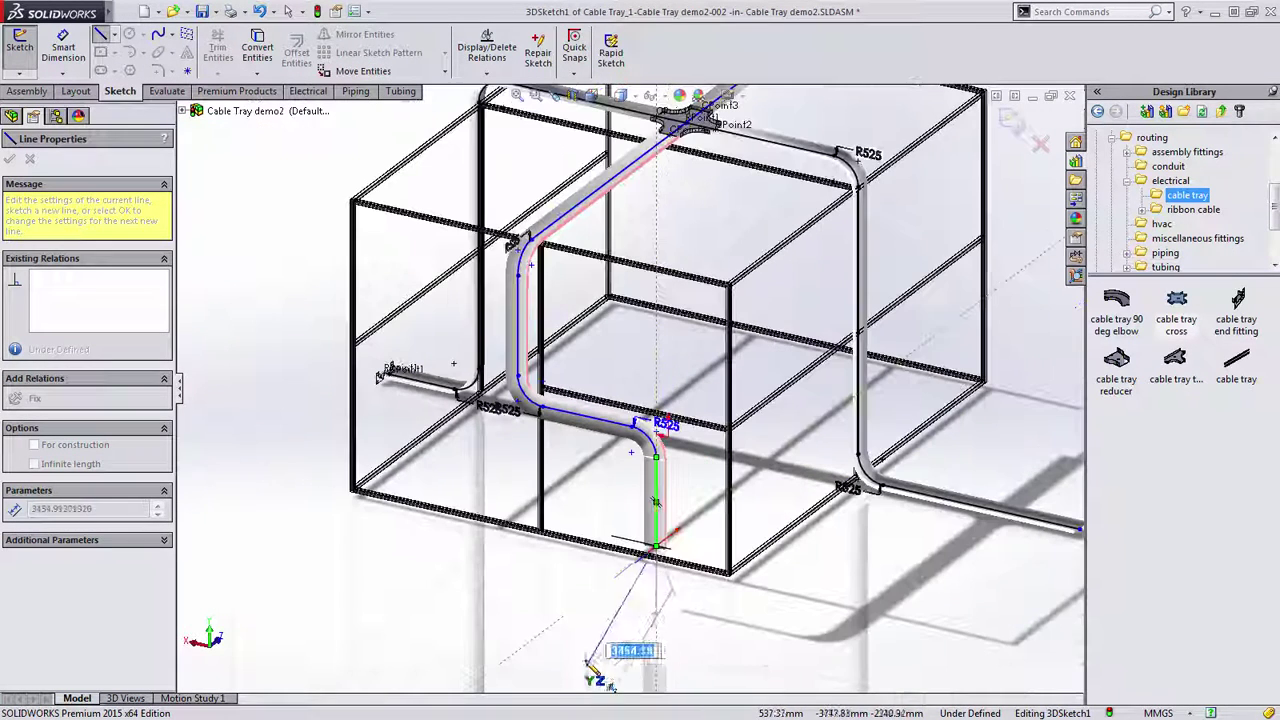
left_click(566, 614)
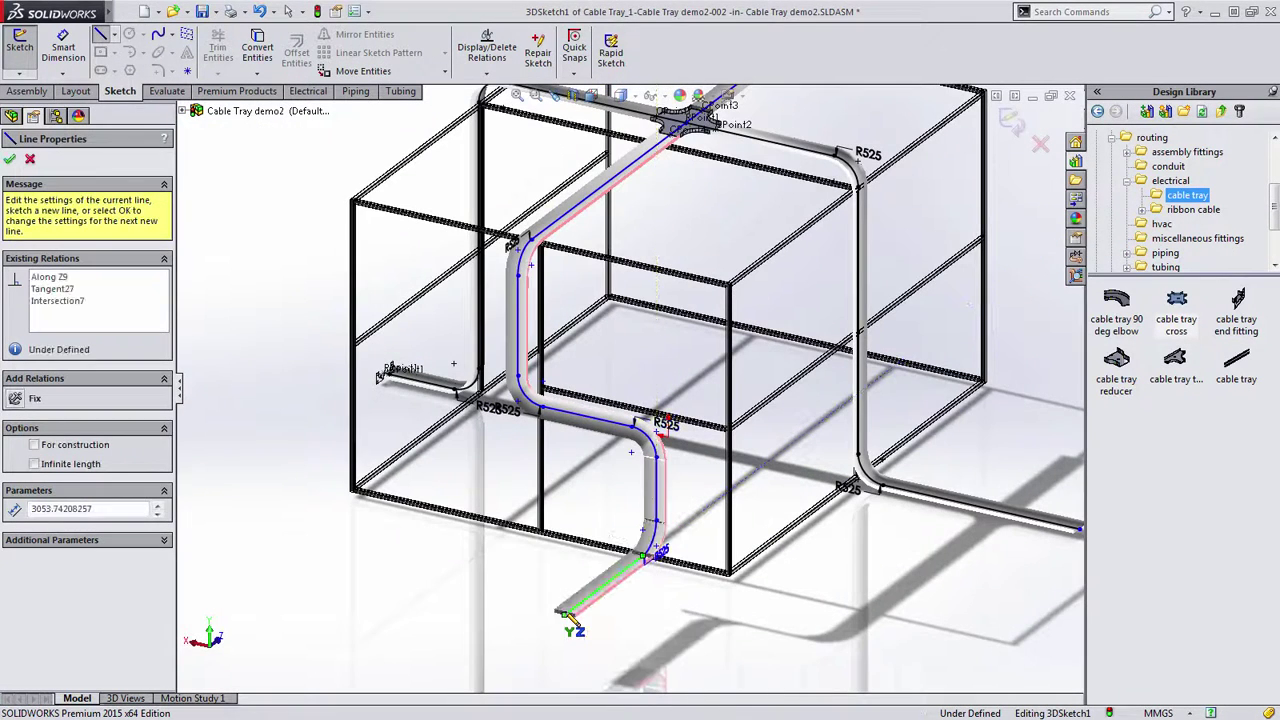
left_click(566, 613)
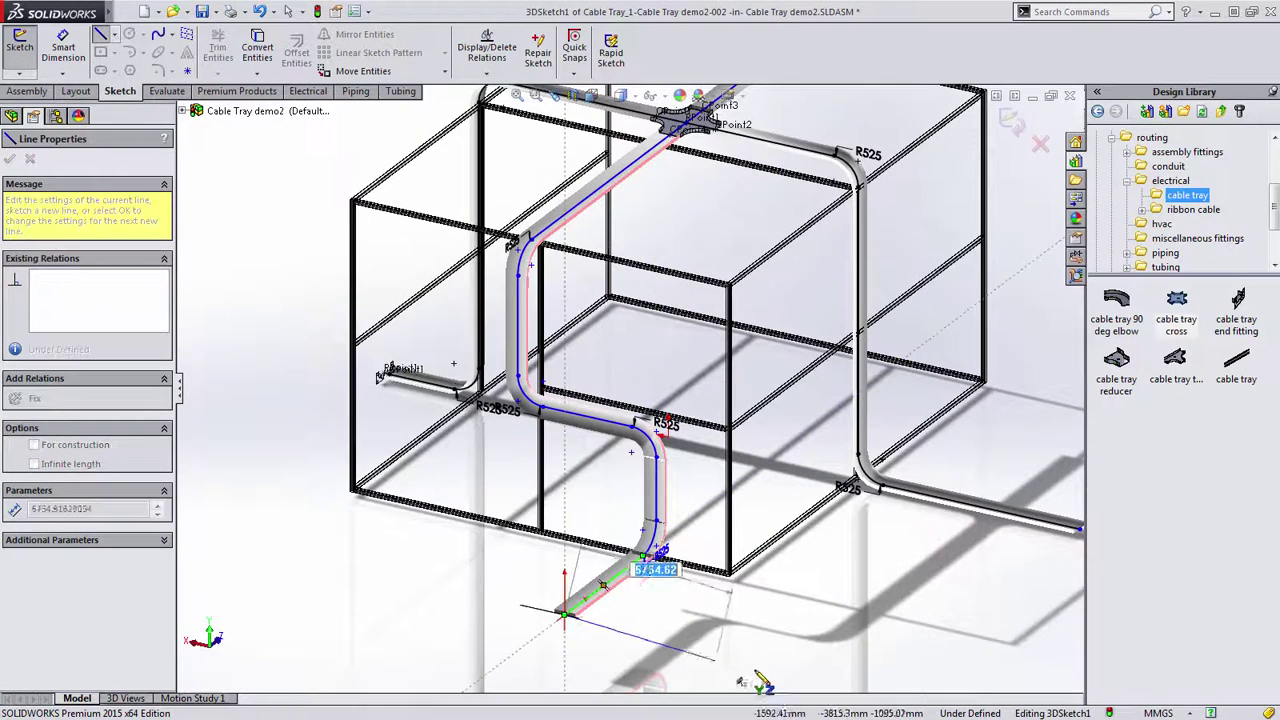
left_click(871, 686)
key("Escape")
- Sketch the cross's rear branch sideways to the frame's far rear corner, bending it down about 2360 mm along the rear upright
scroll(771, 320, "up", 1)
middle_click_drag(789, 254, 692, 346, "ctrl")
scroll(799, 236, "down", 4)
key("s")
left_click(595, 243)
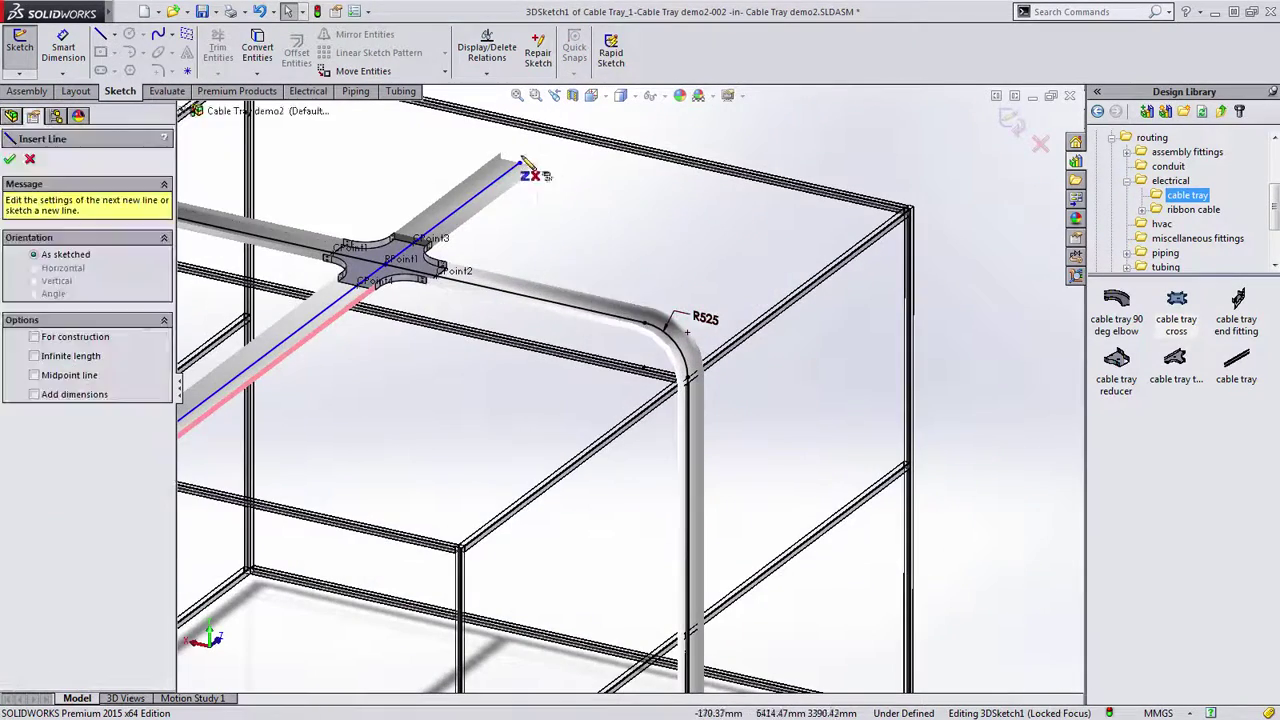
left_click(519, 162)
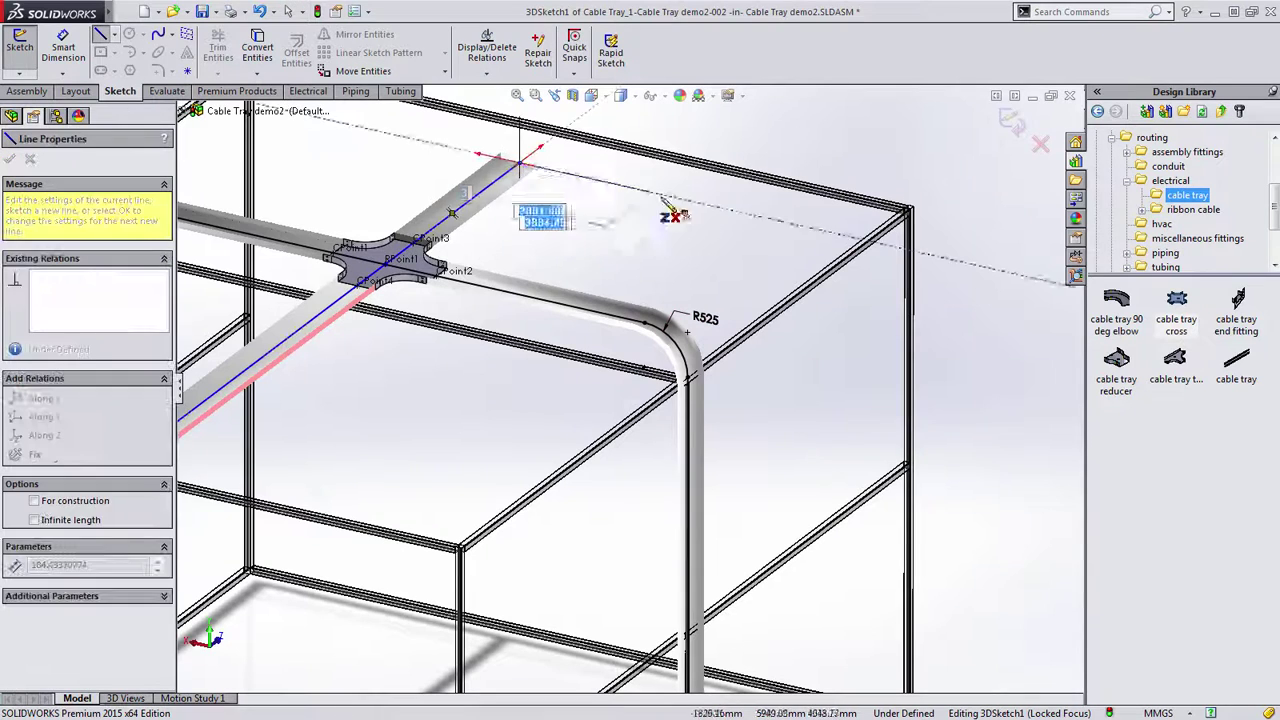
left_click(890, 245)
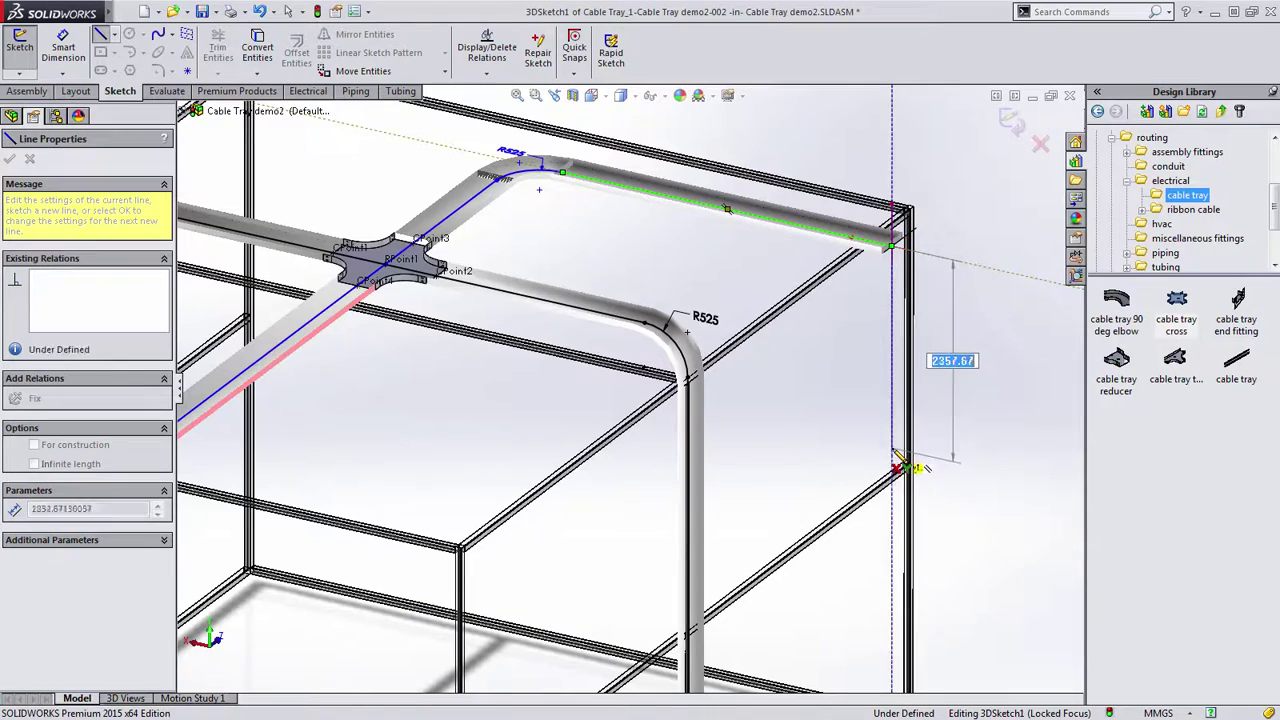
left_click(891, 447)
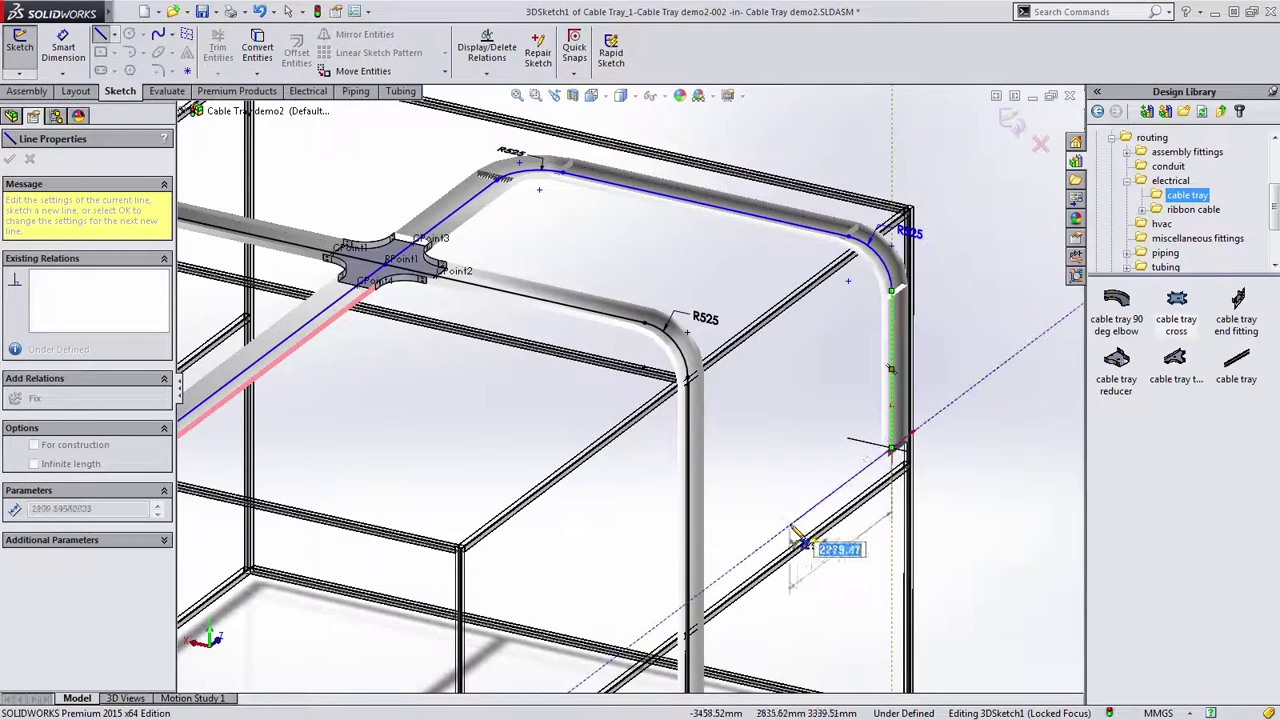
- Continue the rear branch's route forward along the frame's side, down about 2860 mm, and sideways away from the frame near the floor
left_click(812, 528)
scroll(840, 500, "up", 3)
scroll(700, 580, "down", 6)
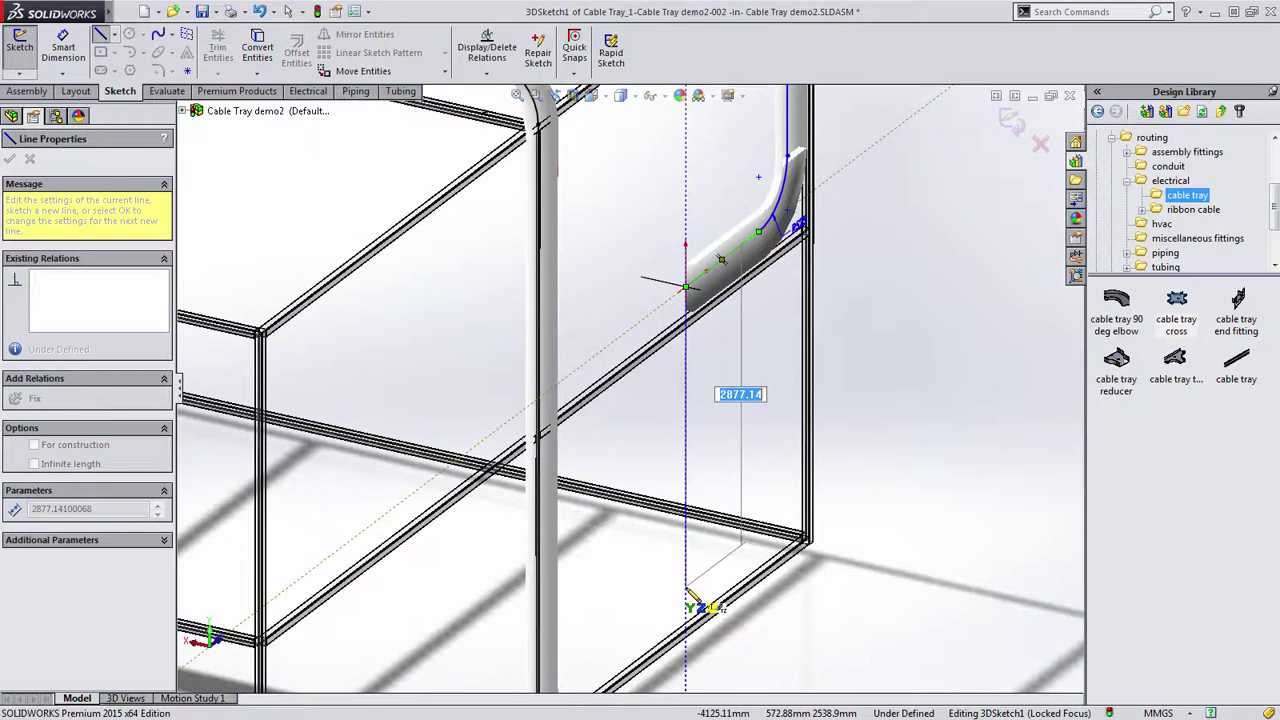
left_click(687, 592)
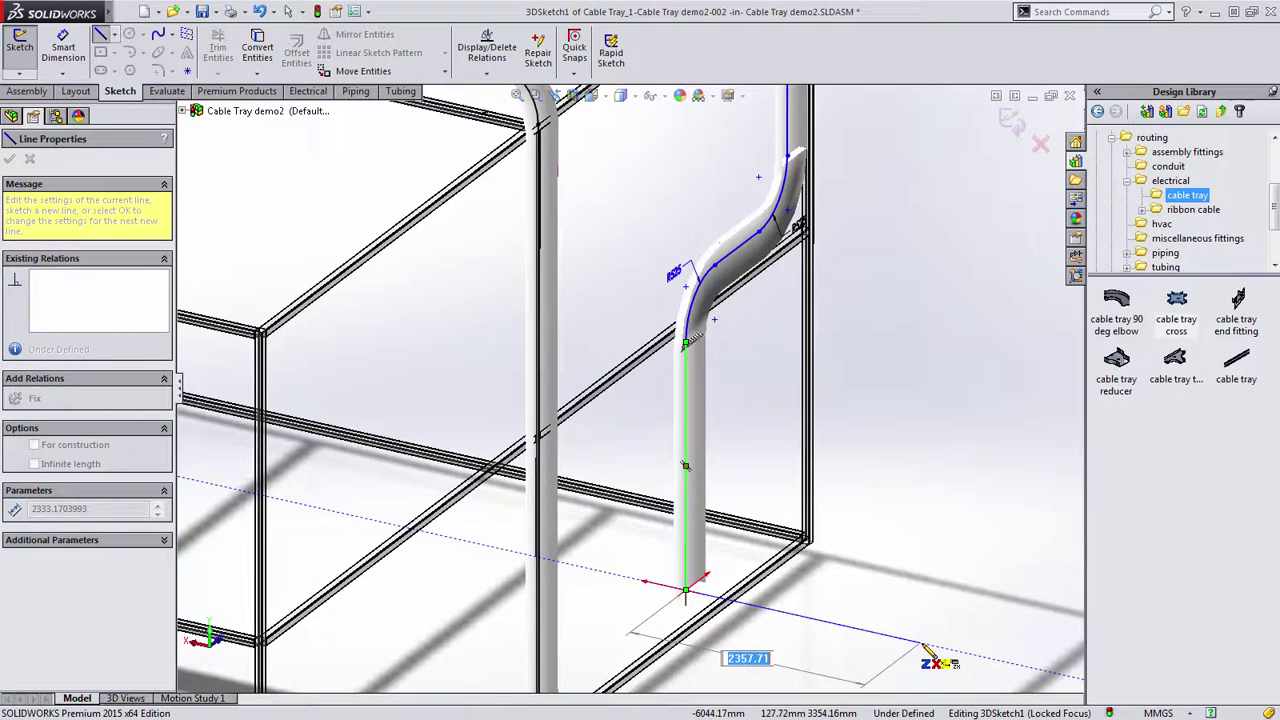
left_click(958, 658)
key("Escape")
scroll(800, 520, "up", 3)
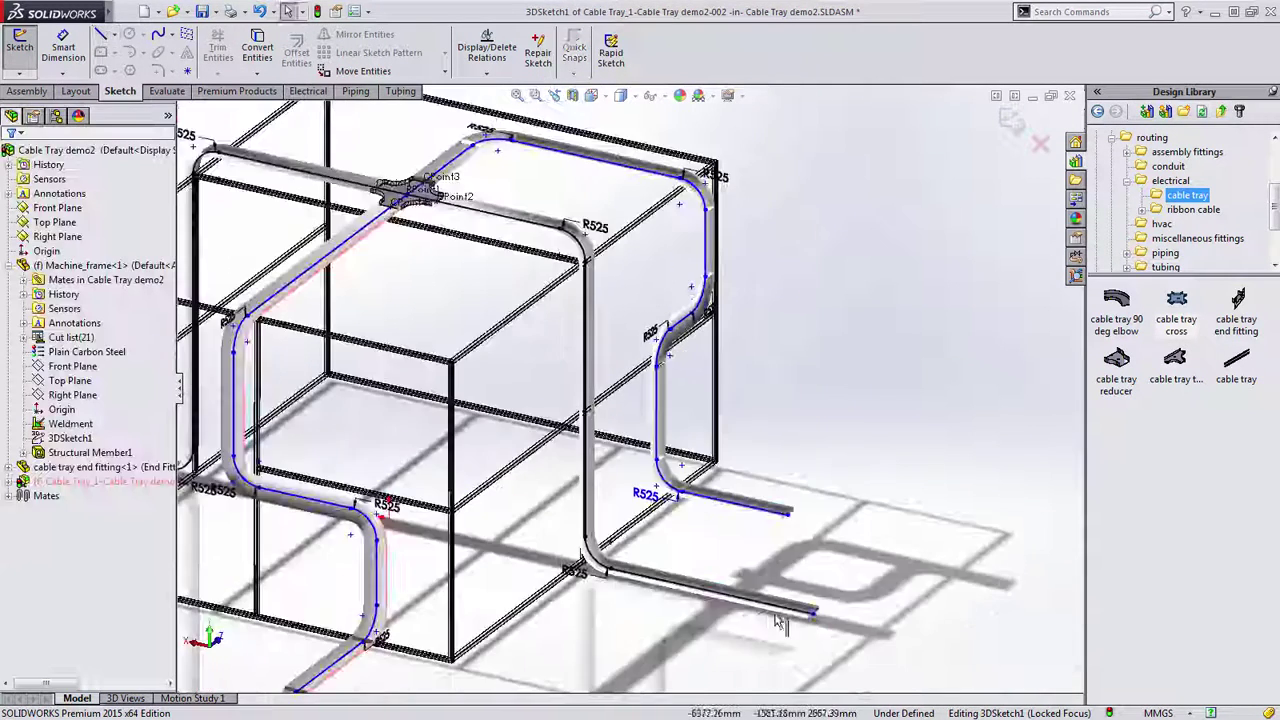
- Add an Along Z relation between the end points of the rear branch and the neighbouring floor-level run
scroll(782, 472, "down", 4)
left_click(784, 448)
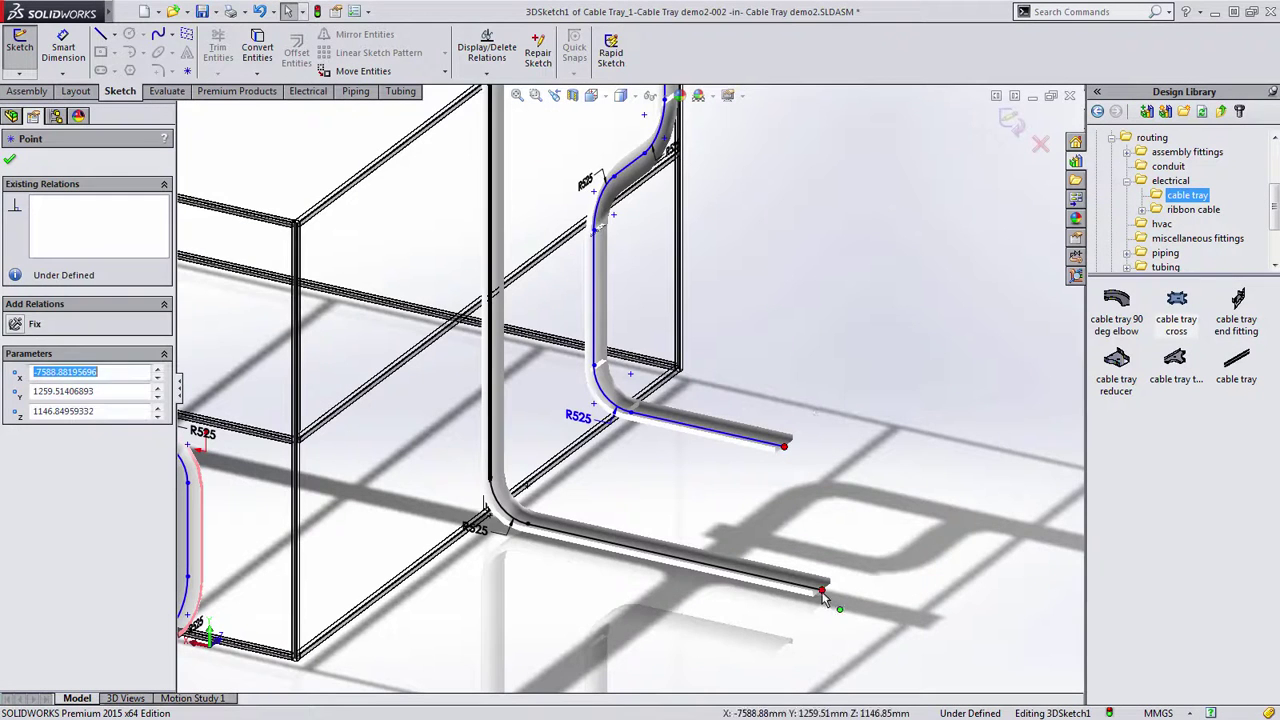
left_click(822, 591, "ctrl")
left_click(898, 533)
left_click(833, 478)
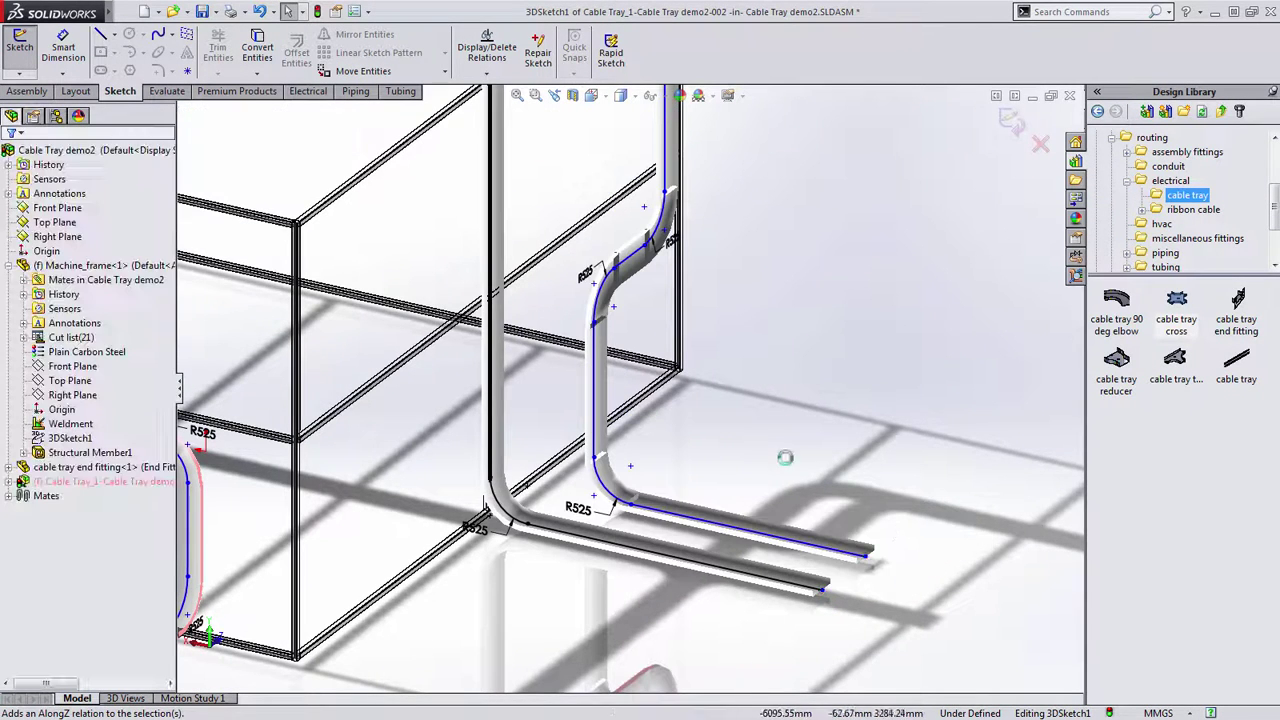
- Add an Along Z relation between the end points of the front branch and the middle floor-level run
scroll(683, 497, "up", 3)
scroll(640, 590, "down", 3)
left_click(627, 581)
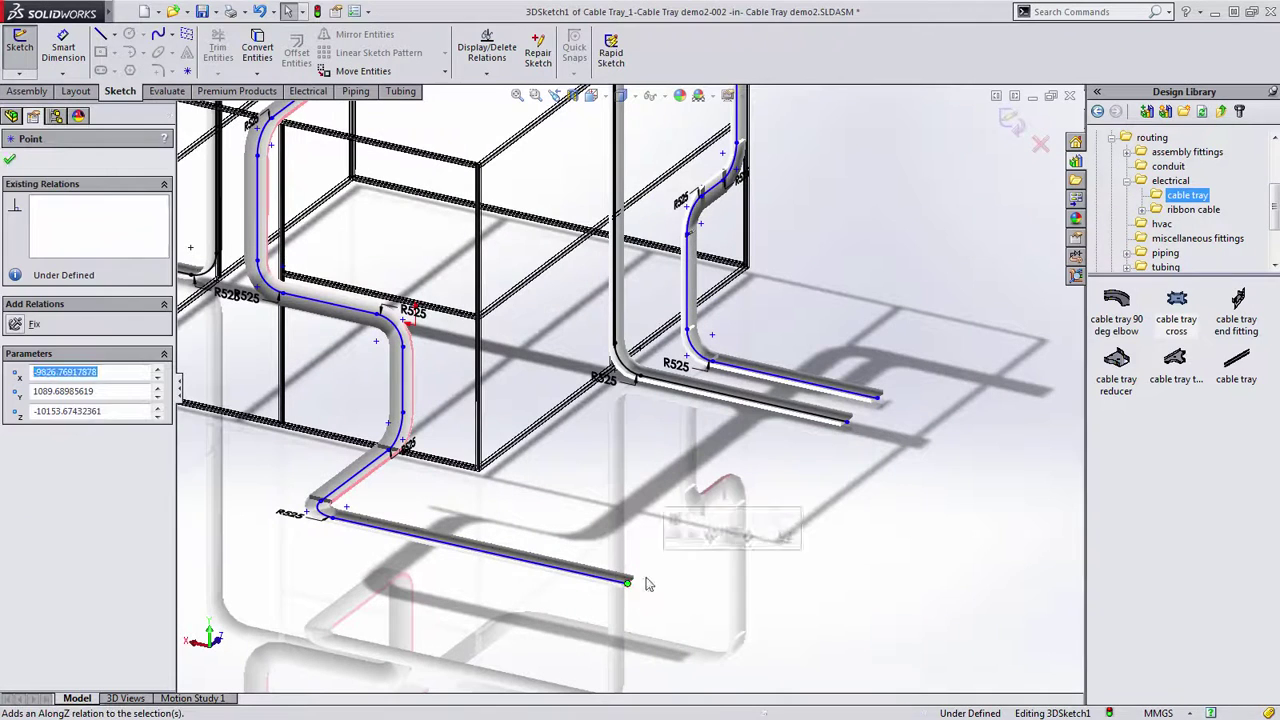
left_click(846, 421, "ctrl")
left_click(944, 372)
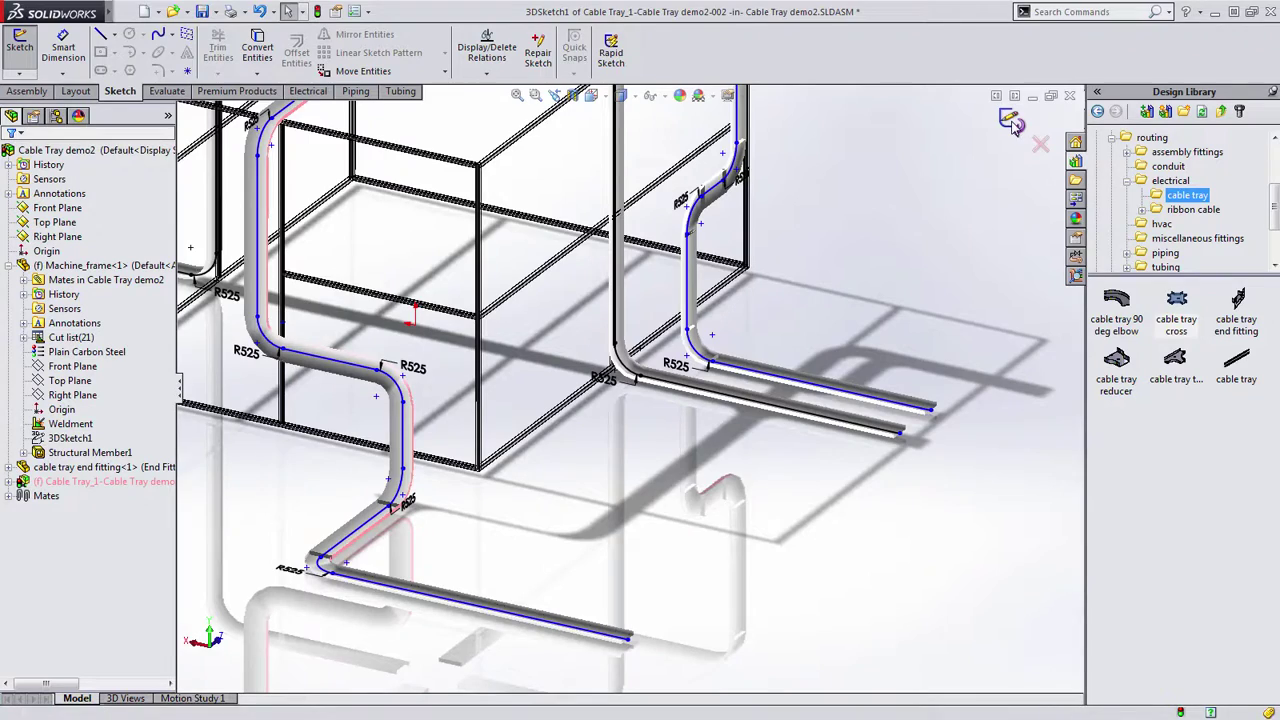
- Exit the route sketch to build the cable trays, and inspect the cross and all branches around the machine frame
left_click(1011, 121)
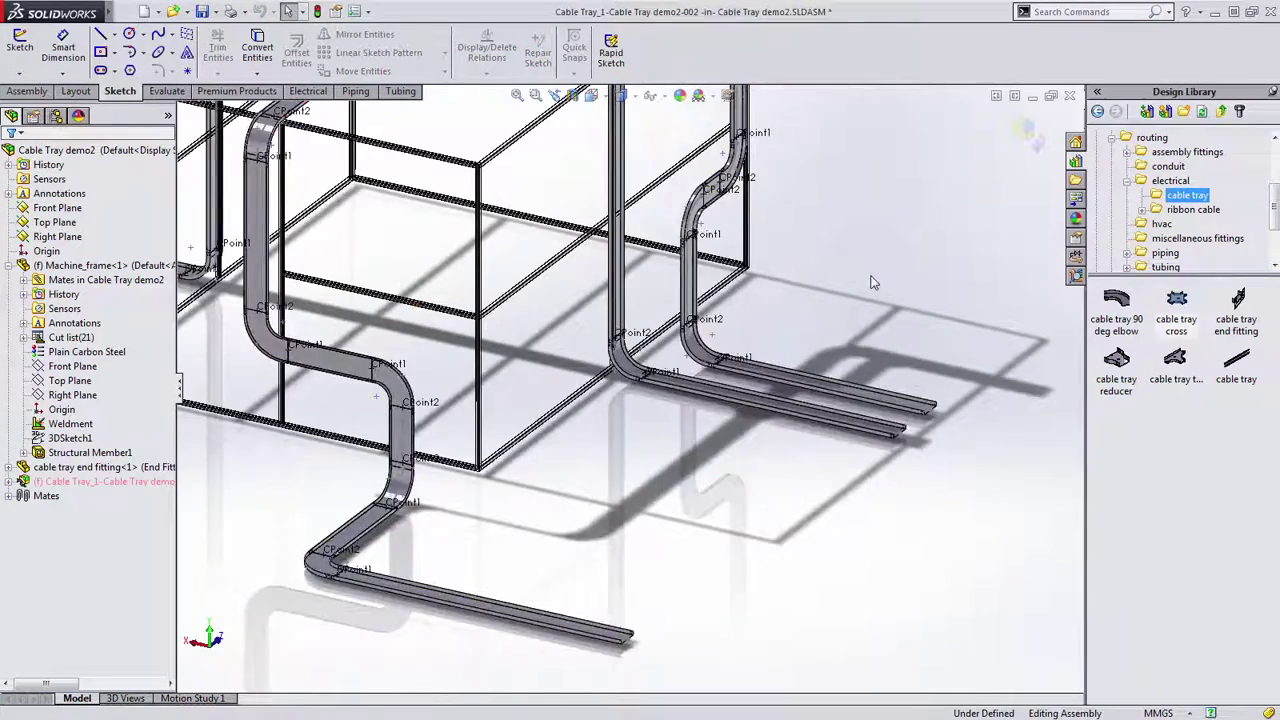
middle_click_drag(868, 262, 854, 285)
scroll(543, 234, "up", 3)
scroll(511, 205, "down", 6)
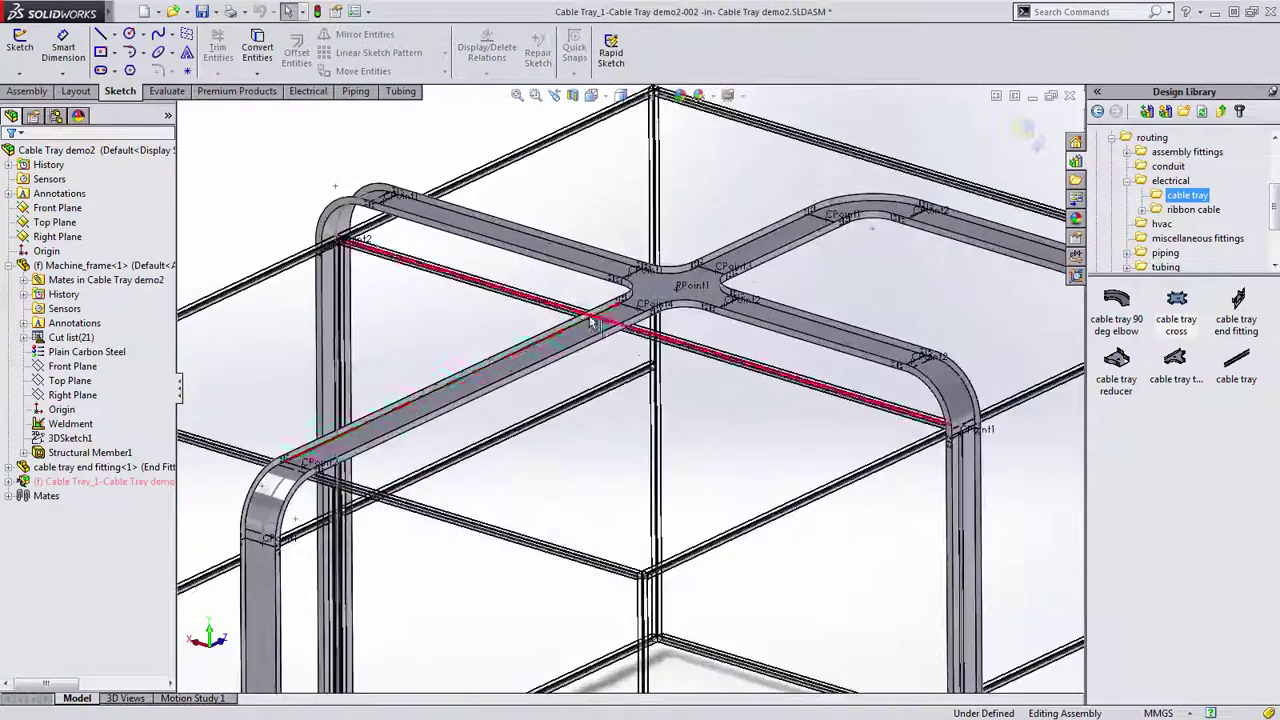
scroll(640, 336, "up", 3)
middle_click_drag(646, 337, 809, 303)
scroll(660, 400, "up", 6)
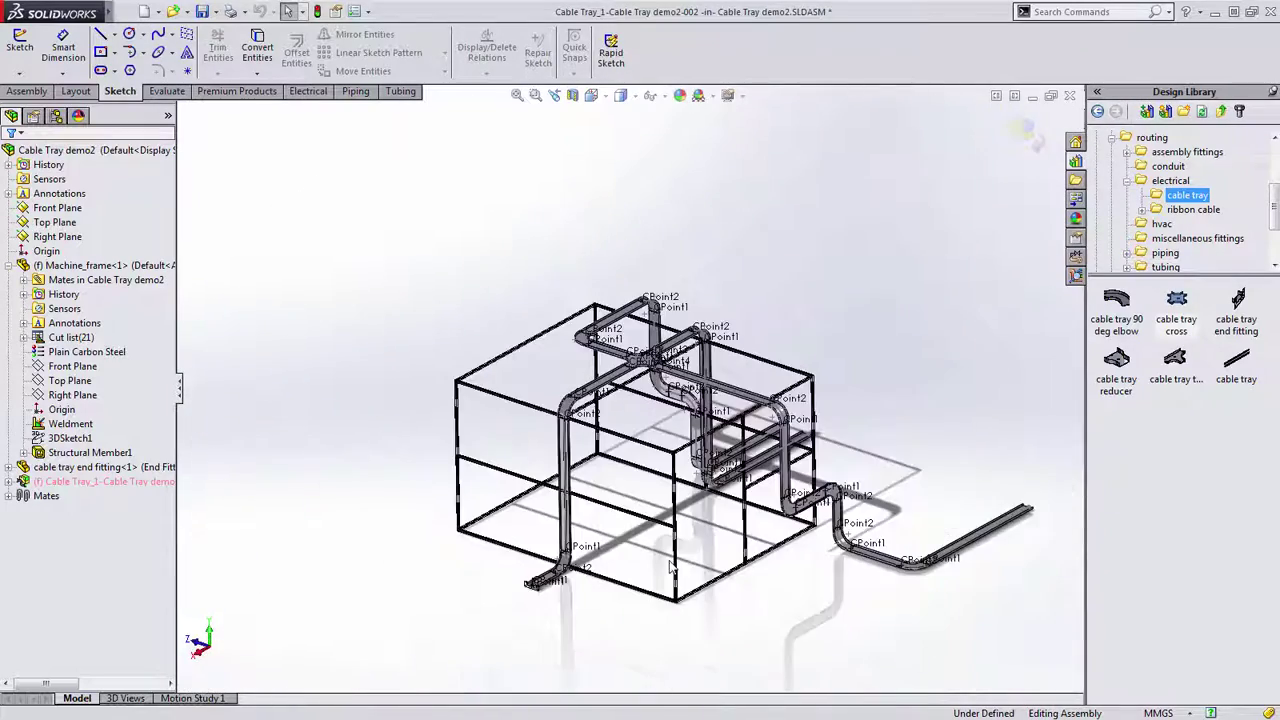